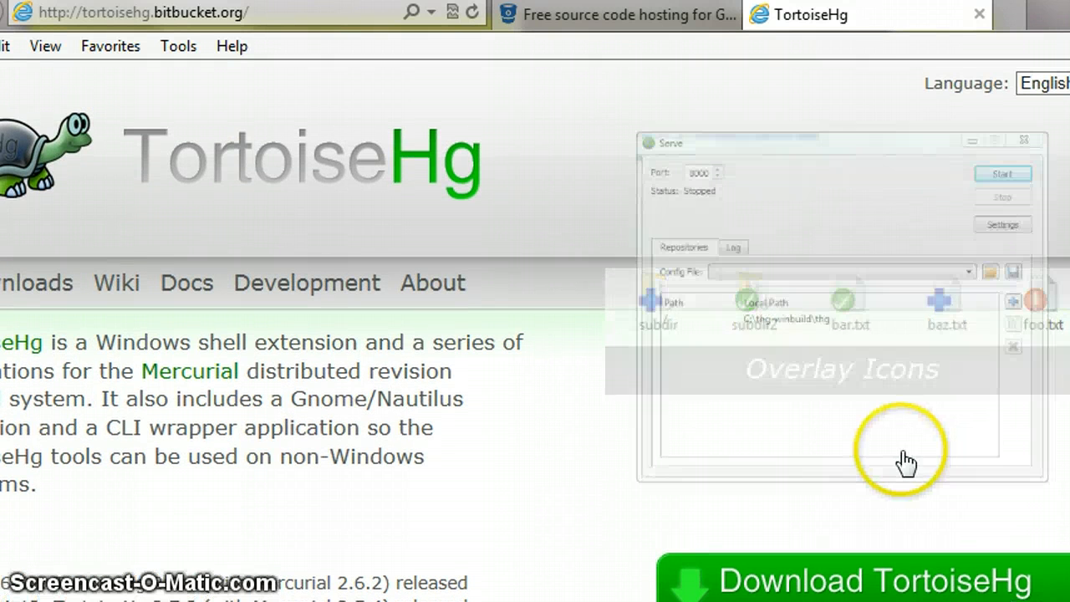
Switch to the Bitbucket site and open its account sign-up page
{"action": "left_click", "coordinate": [554, 29]}
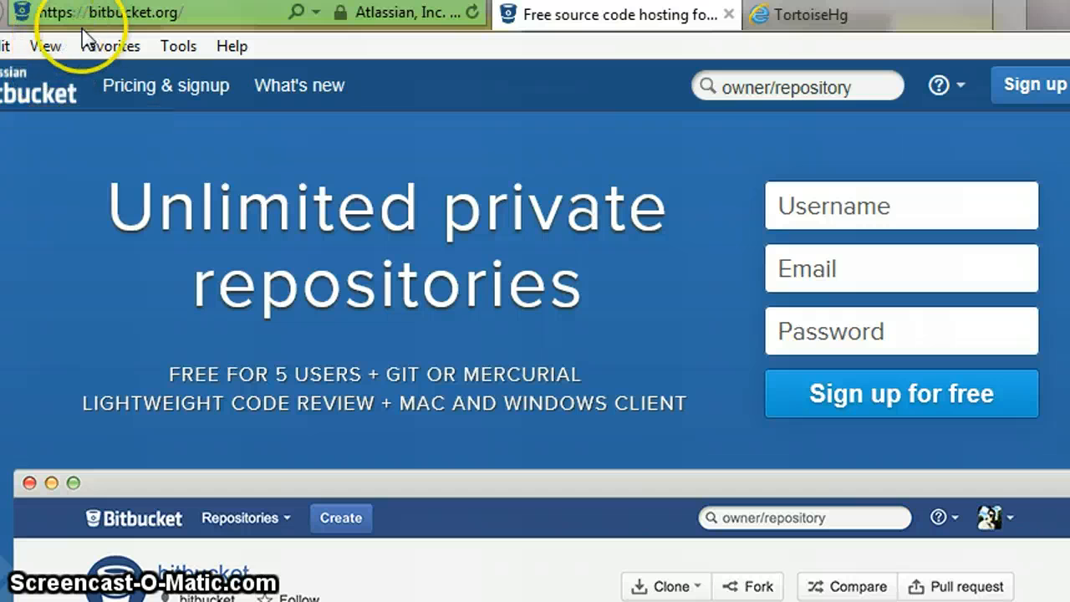
{"action": "left_click", "coordinate": [1034, 87]}
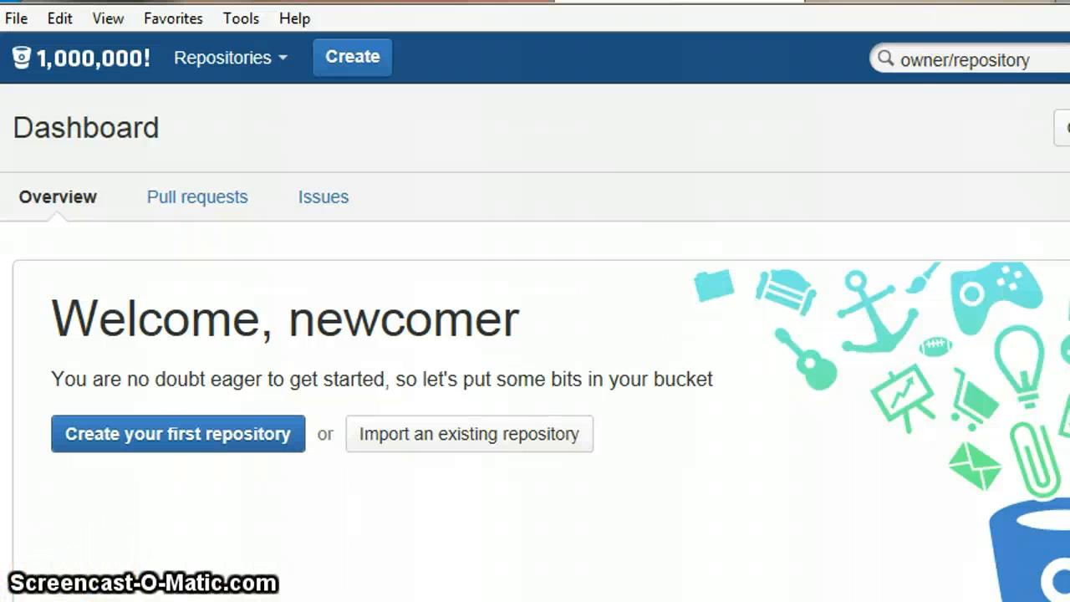
Search the repositories by the owner's account name and open the SynicAdverts repository
{"action": "left_click", "coordinate": [963, 65]}
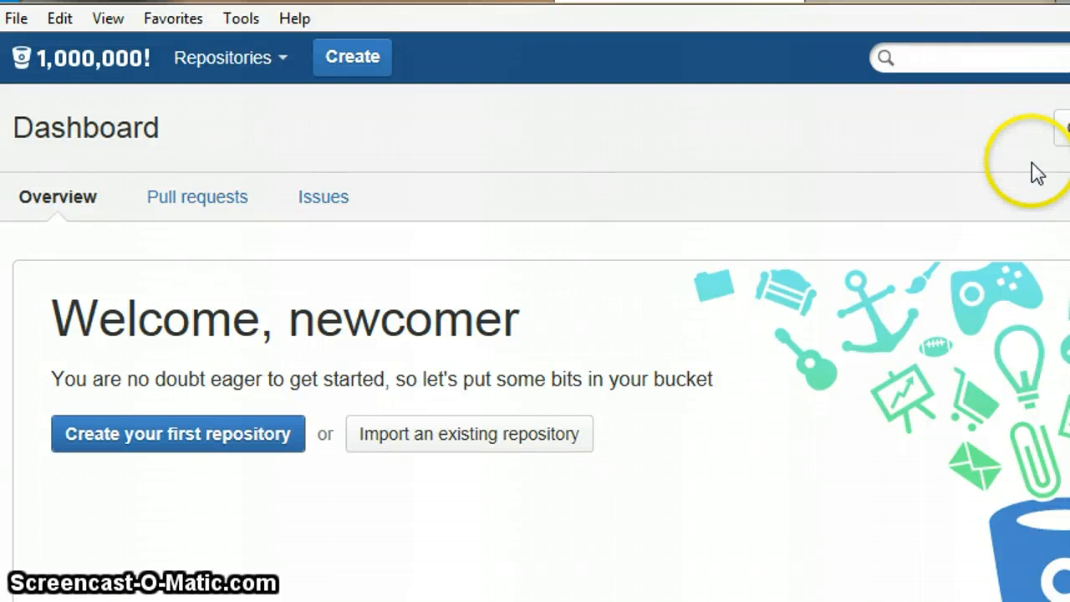
{"action": "type", "text": "deesh"}
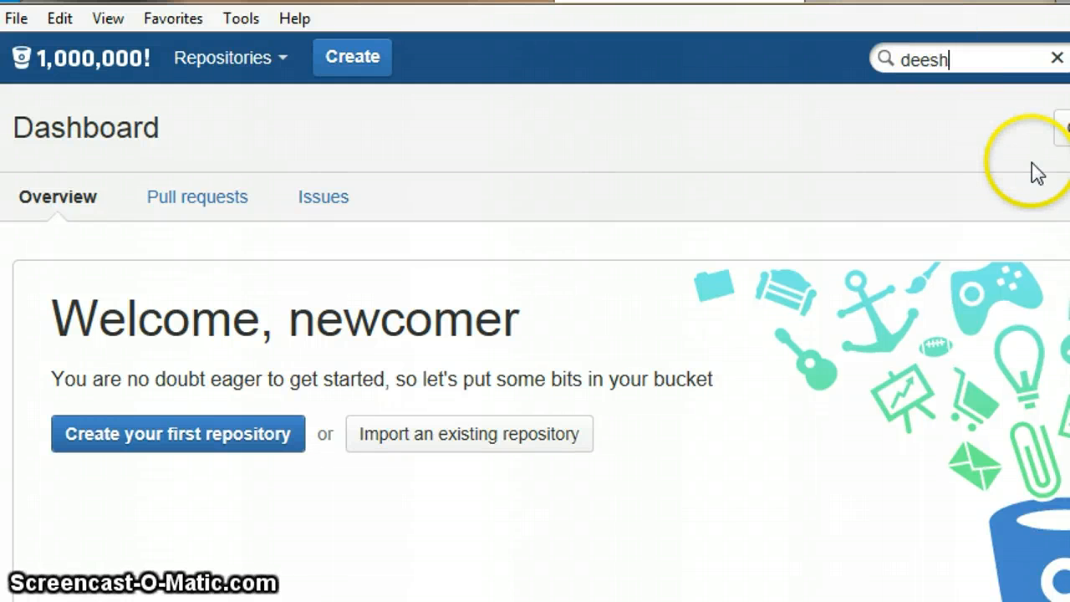
{"action": "type", "text": "wor"}
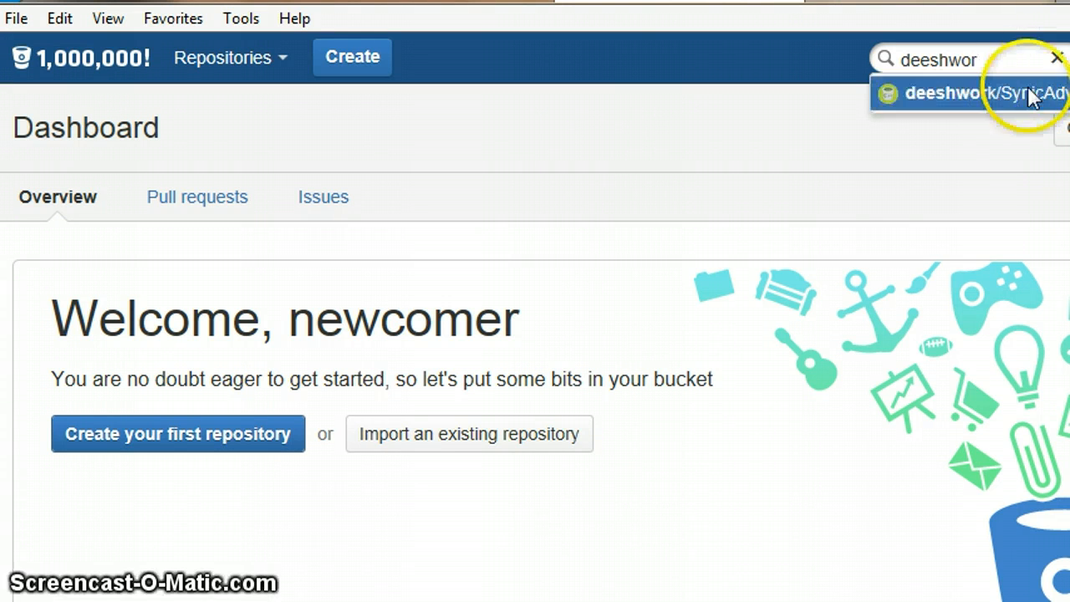
{"action": "left_click", "coordinate": [972, 93]}
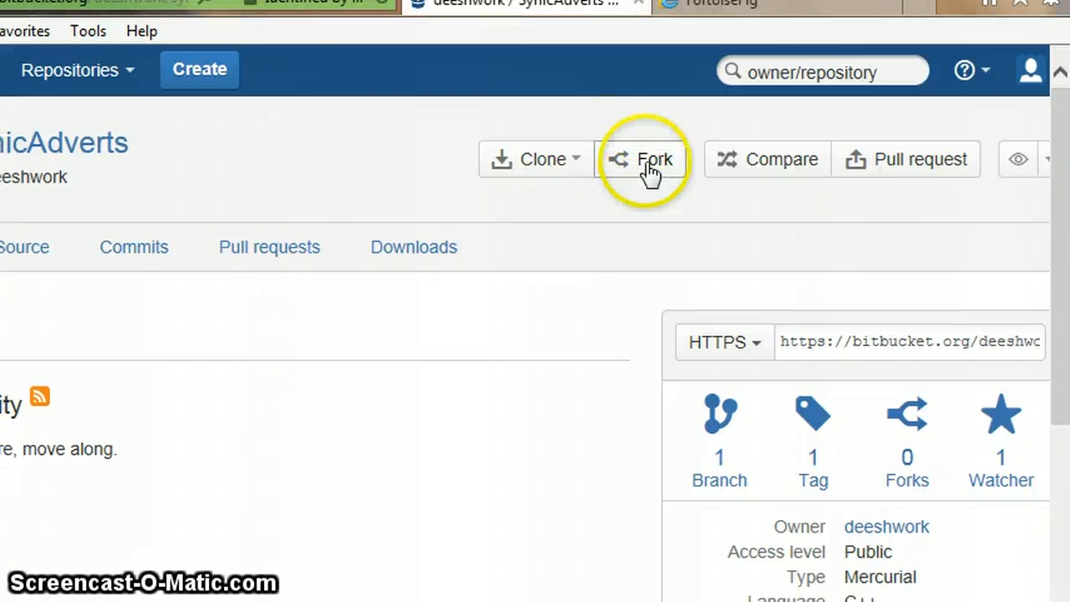
Start a fork of the SynicAdverts repository, keeping its name and entering the description "homework task"
{"action": "left_click", "coordinate": [648, 167]}
{"action": "left_click", "coordinate": [313, 344]}
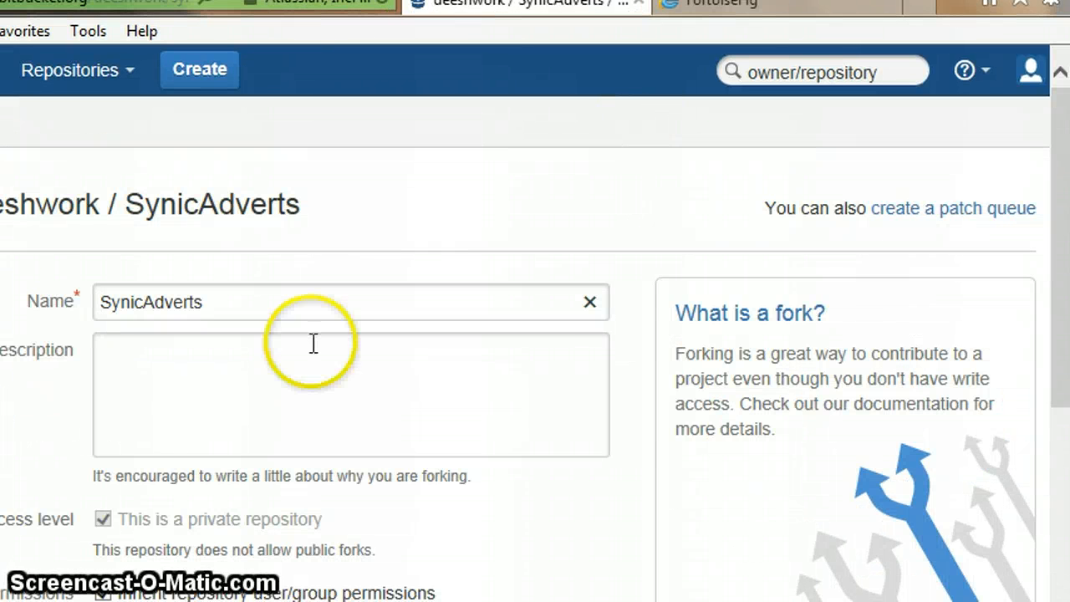
{"action": "left_click", "coordinate": [224, 303]}
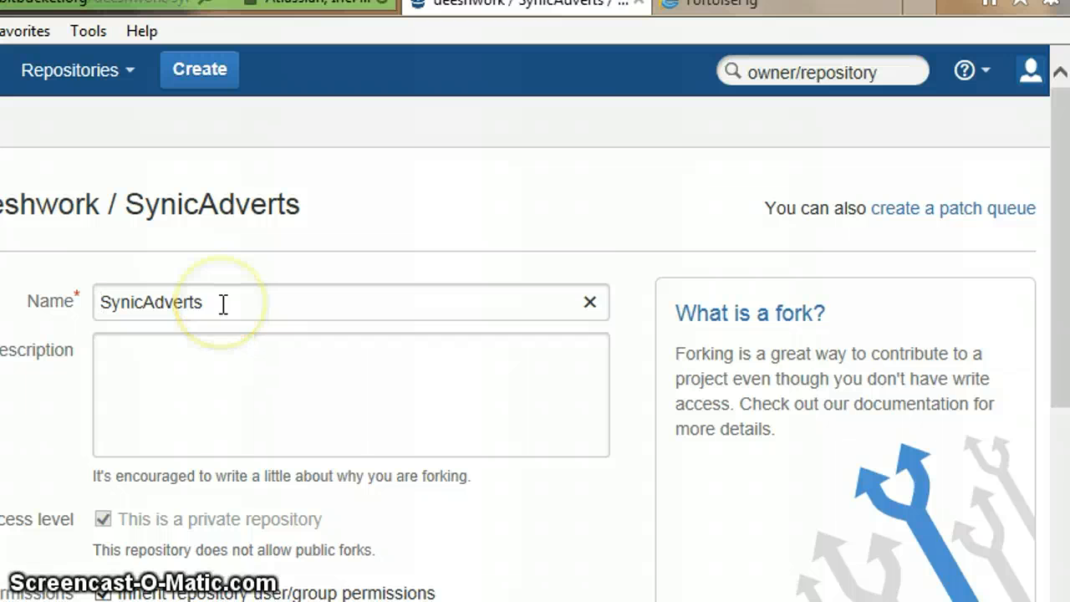
{"action": "left_click", "coordinate": [169, 373]}
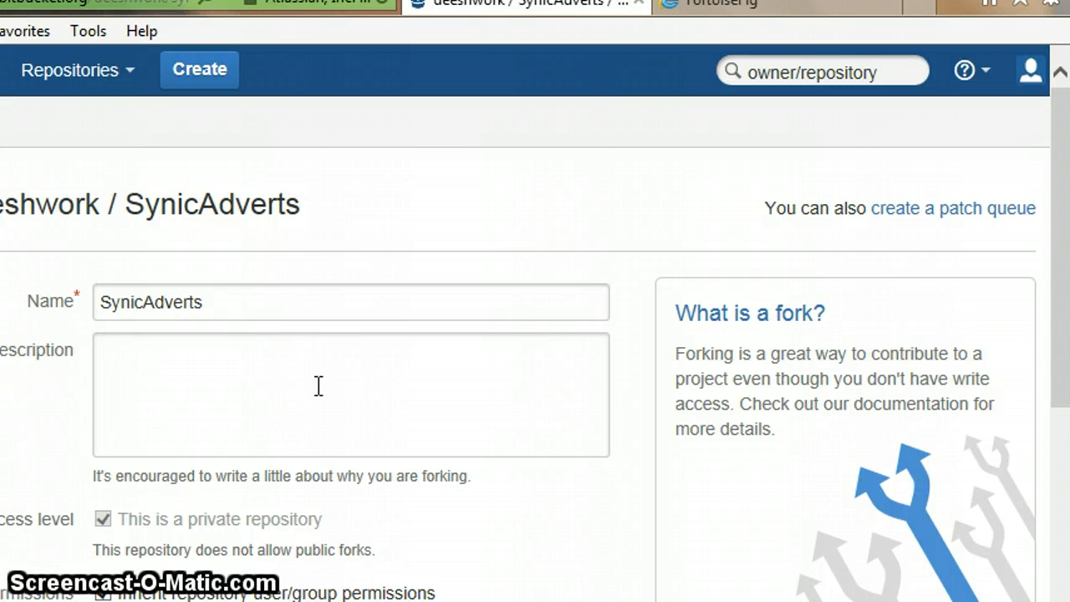
{"action": "type", "text": "homewo"}
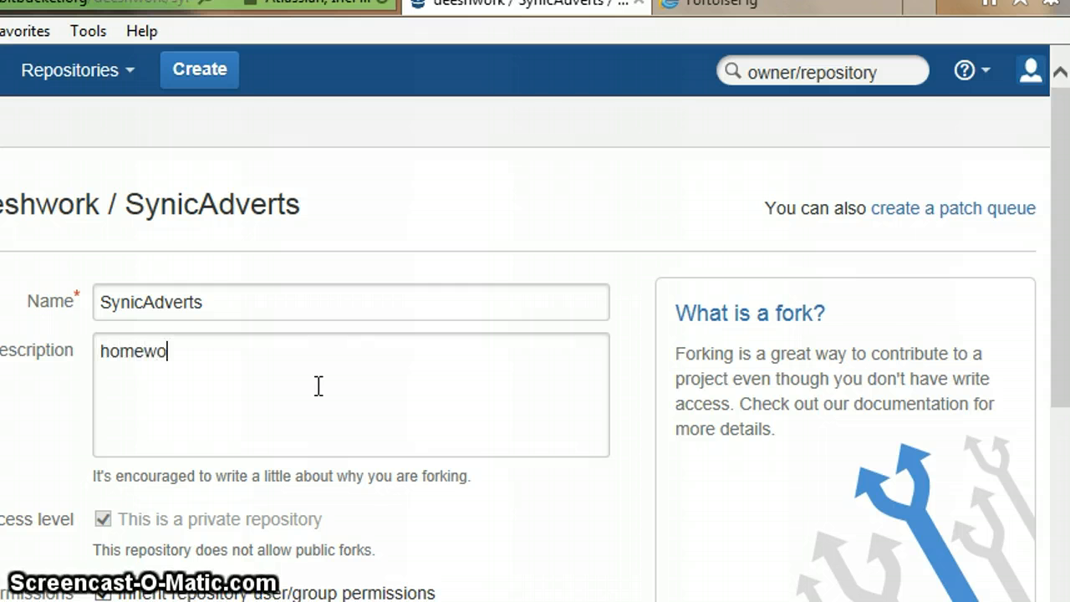
{"action": "type", "text": "rk task"}
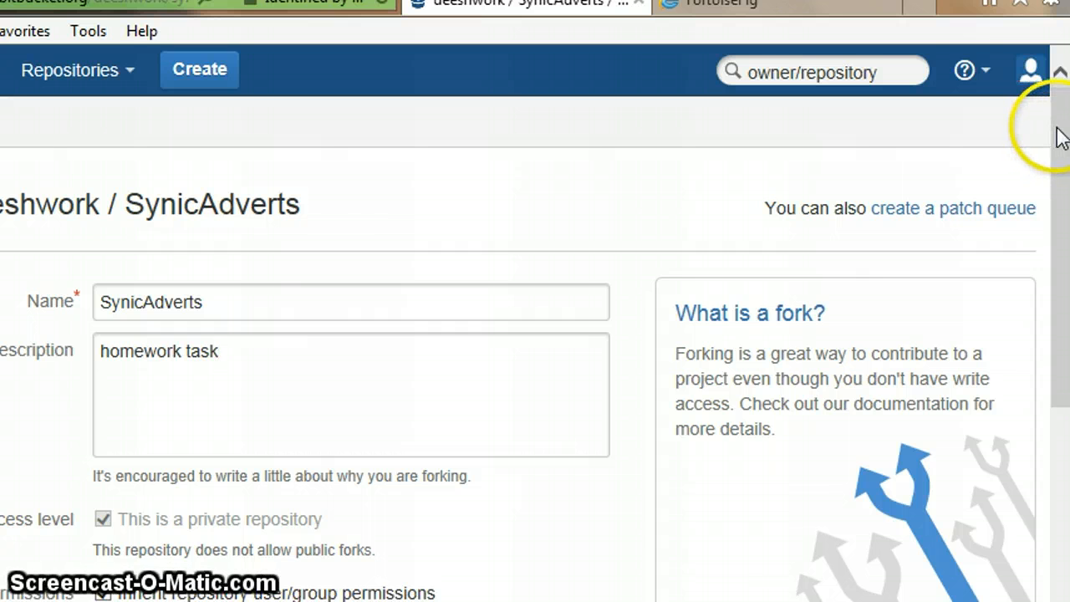
Create the fork with the default permission and management options, and open the forked repository's source file list
{"action": "left_click_drag", "start_coordinate": [1058, 139], "coordinate": [1060, 275]}
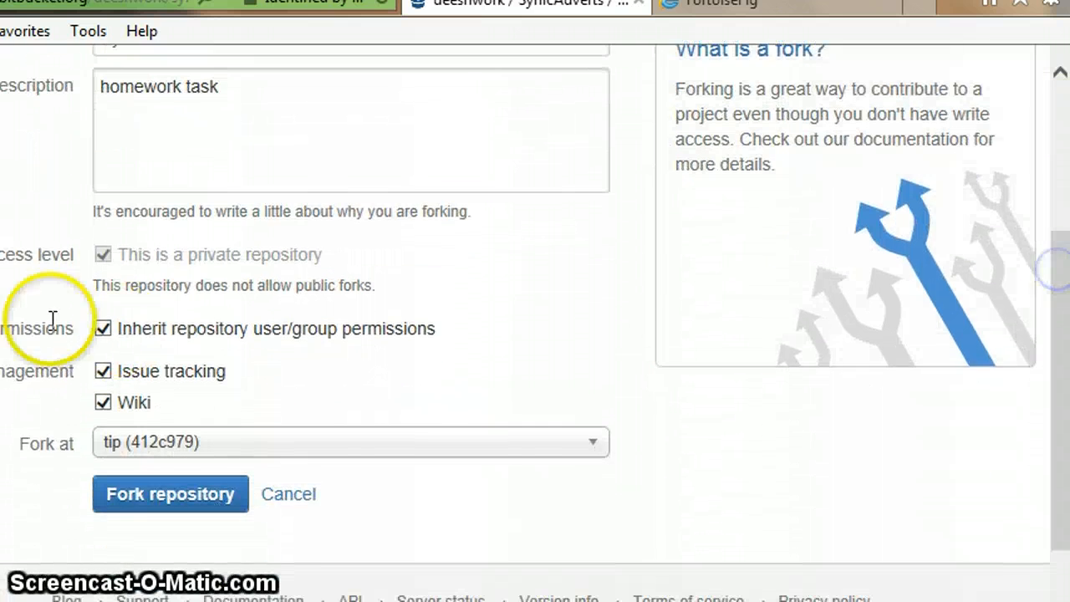
{"action": "left_click", "coordinate": [167, 500]}
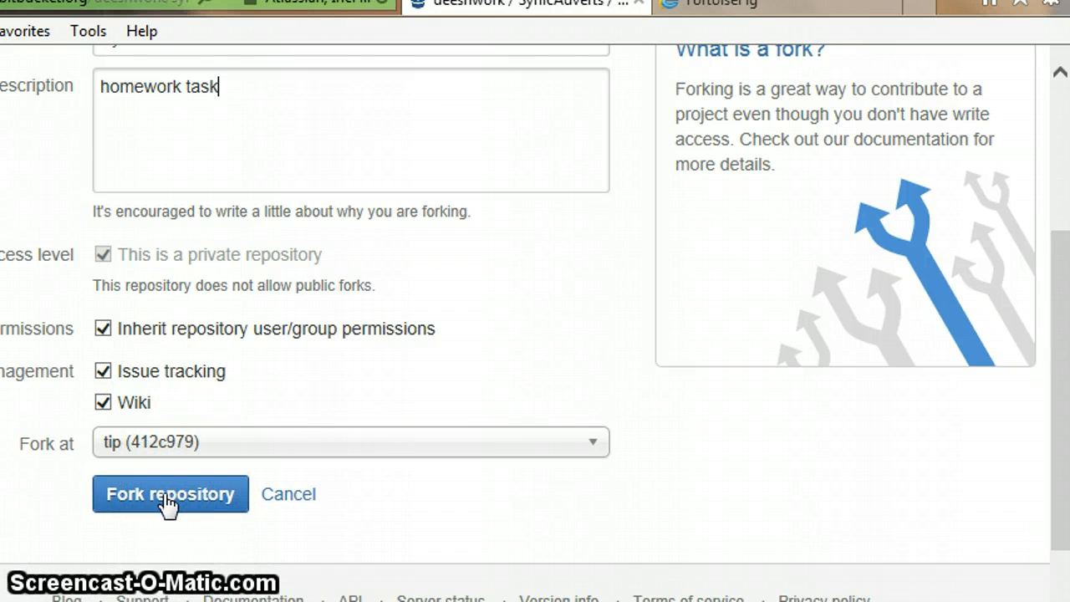
{"action": "left_click", "coordinate": [167, 500]}
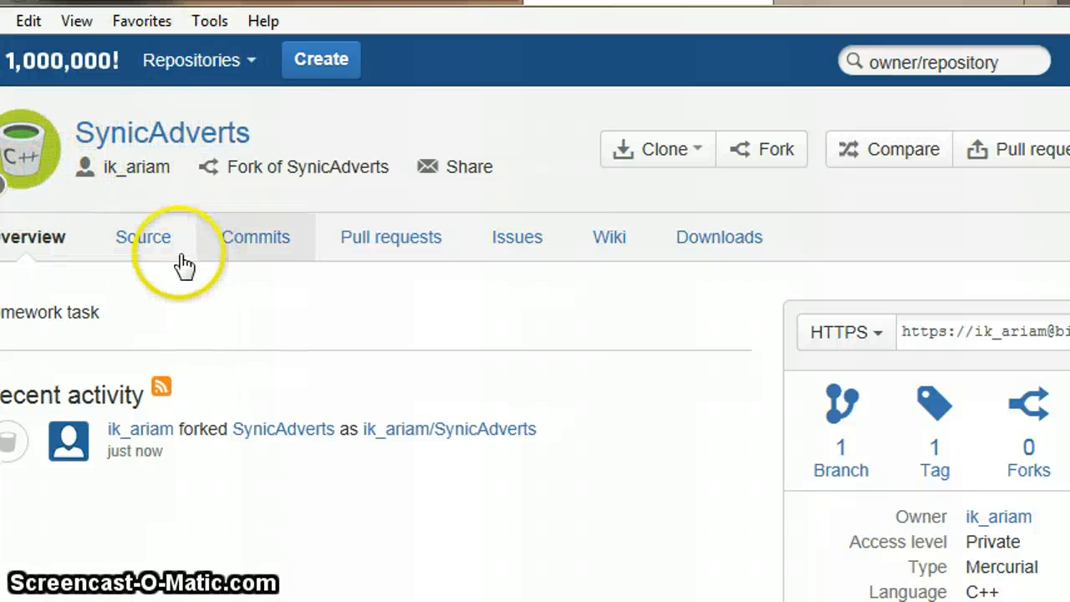
{"action": "left_click", "coordinate": [147, 241]}
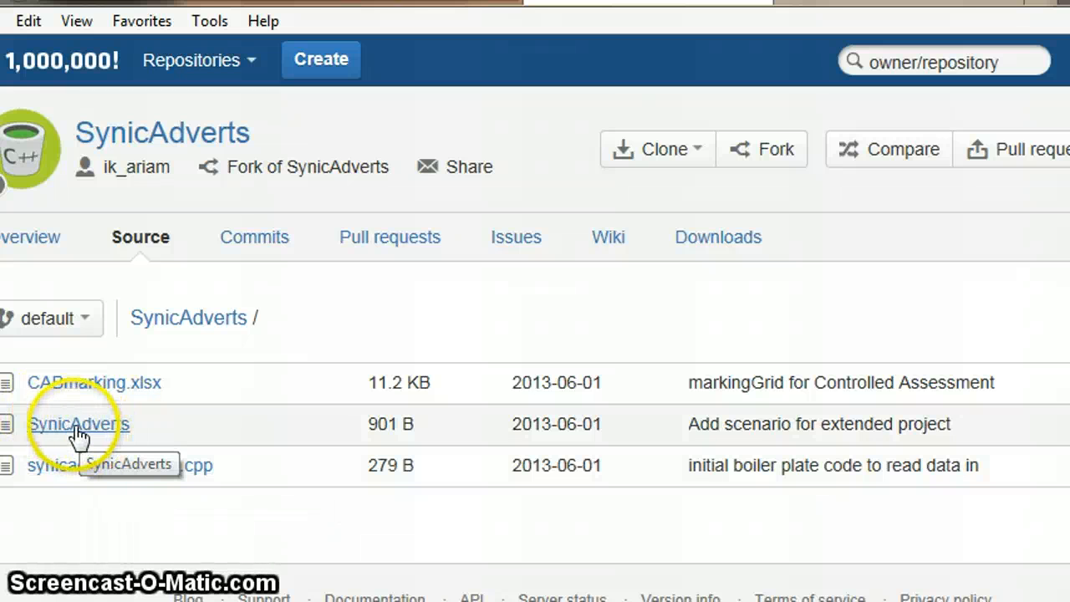
Switch to Windows Explorer and open the repositories folder inside the programs folder
{"action": "left_click", "coordinate": [67, 600]}
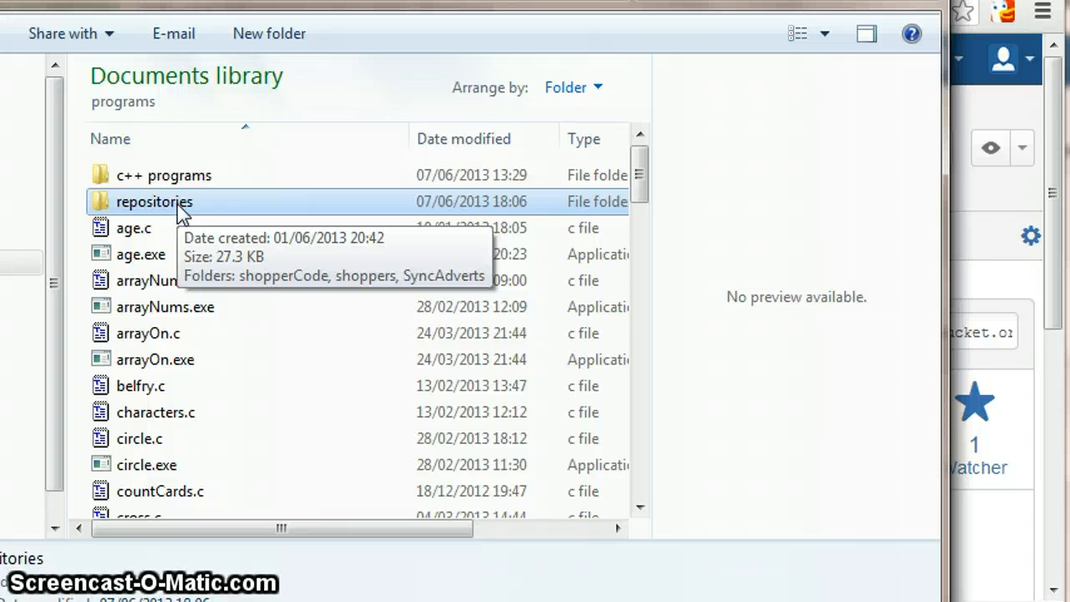
{"action": "double_click", "coordinate": [154, 202]}
{"action": "left_click", "coordinate": [236, 306]}
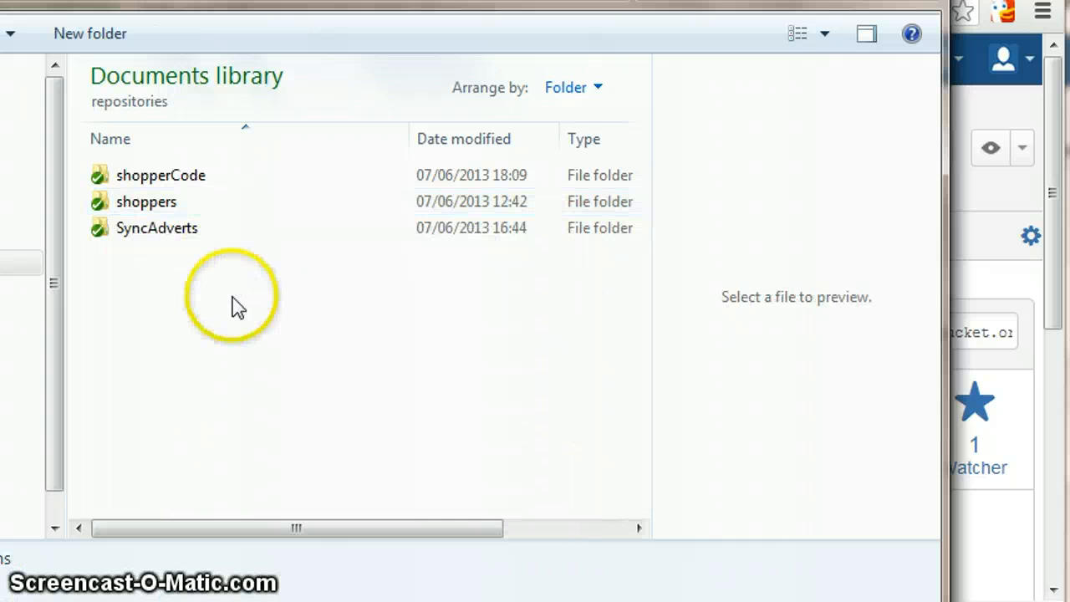
Create a new folder named "clibrary" in the repositories folder
{"action": "right_click", "coordinate": [133, 259]}
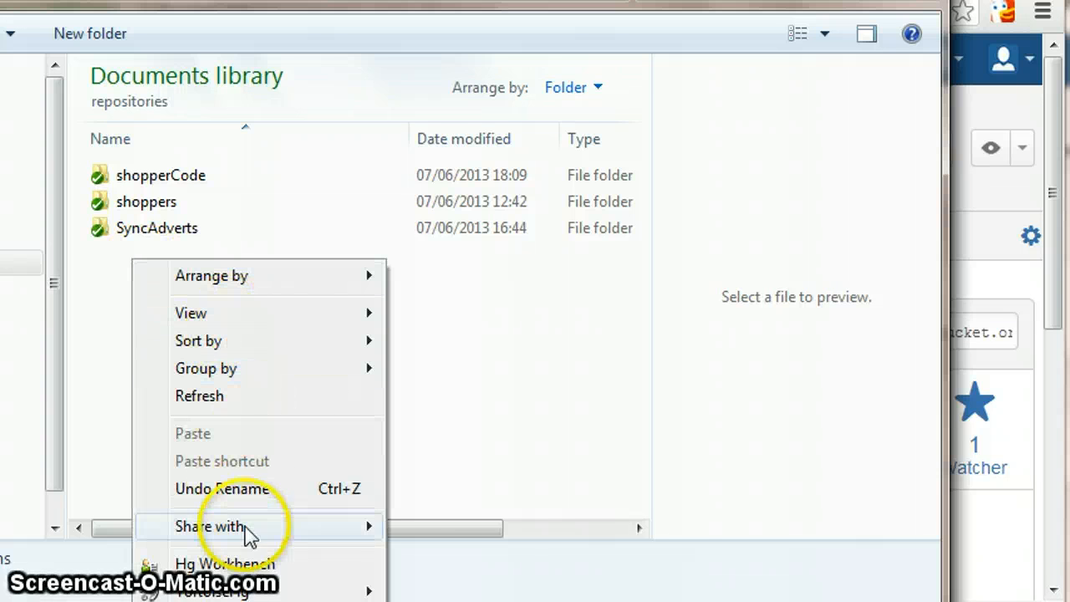
{"action": "mouse_move", "coordinate": [334, 580]}
{"action": "left_click", "coordinate": [475, 219]}
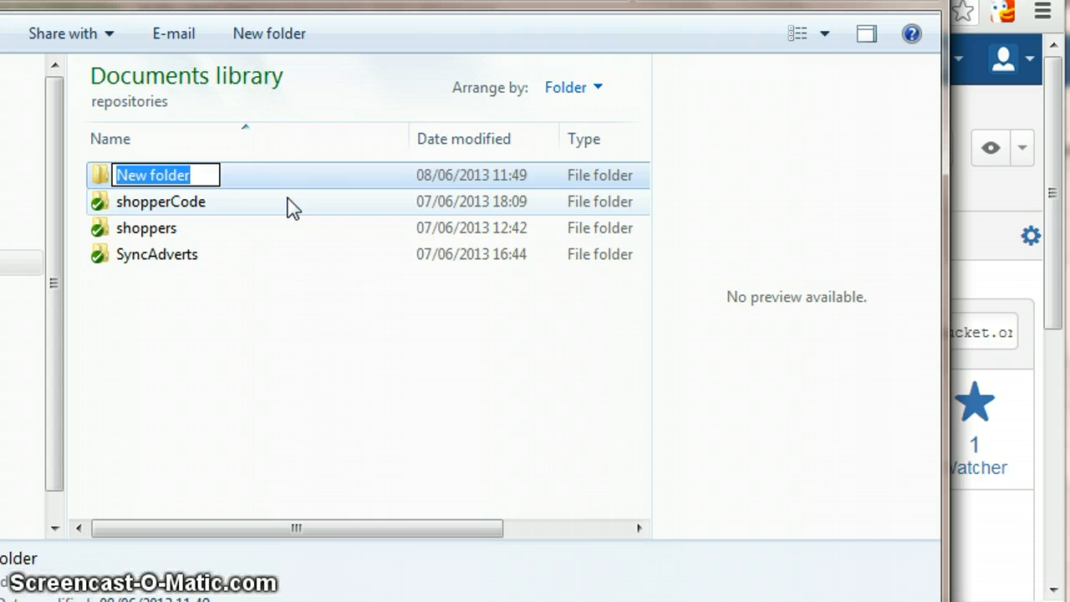
{"action": "type", "text": "f"}
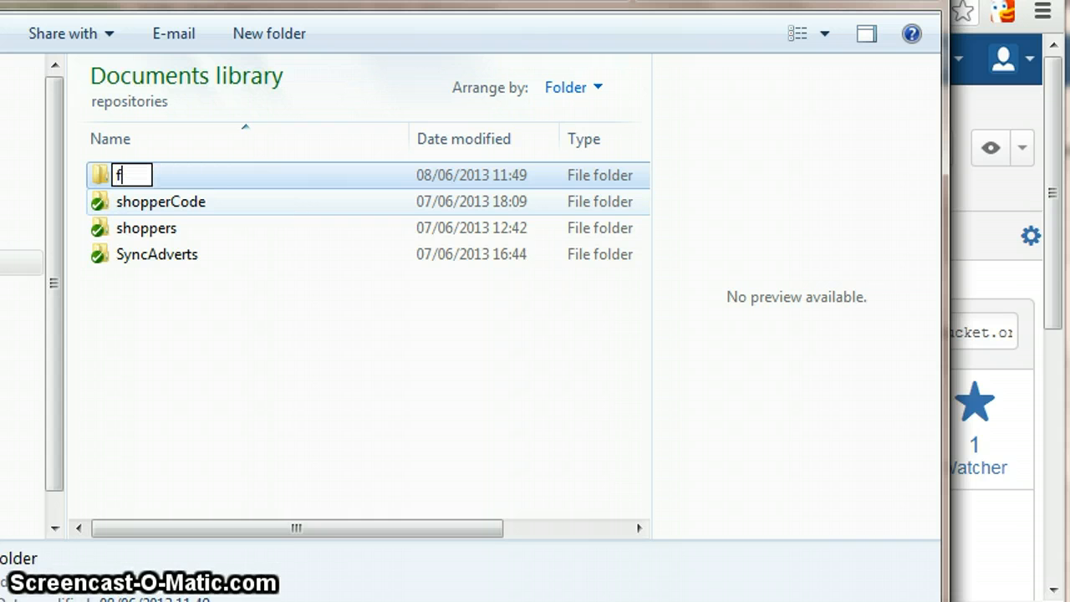
{"action": "key", "text": "BackSpace"}
{"action": "type", "text": "c"}
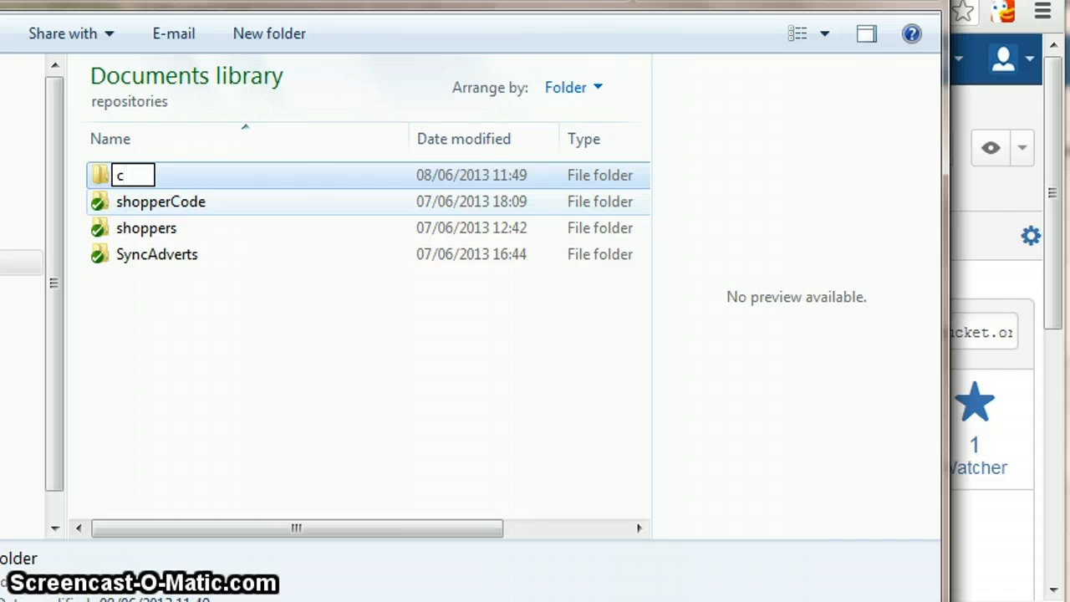
{"action": "type", "text": "libr"}
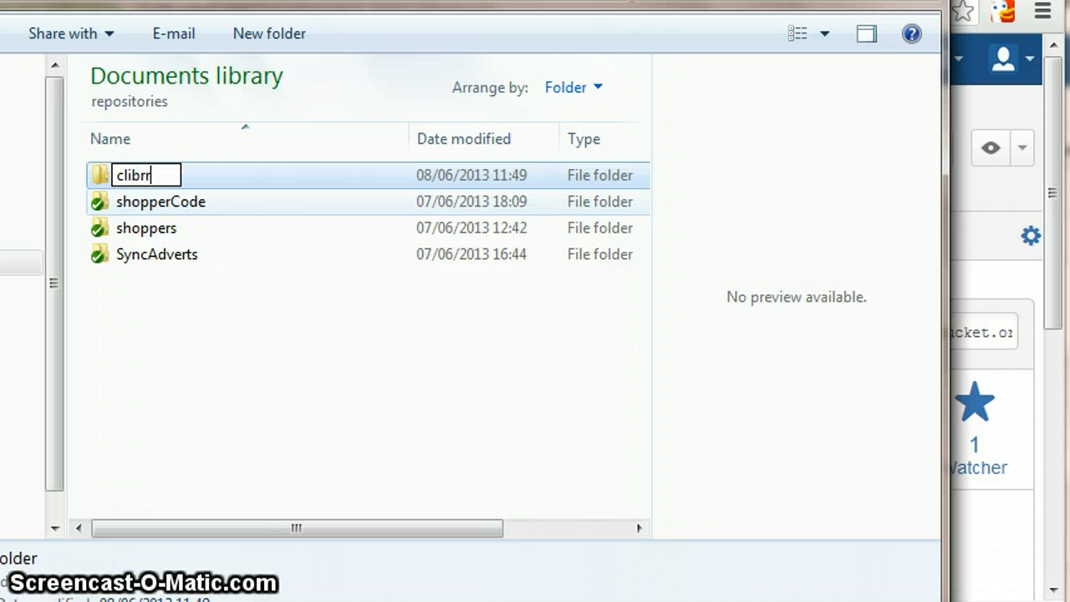
{"action": "type", "text": "r"}
{"action": "key", "text": "BackSpace"}
{"action": "type", "text": "ary"}
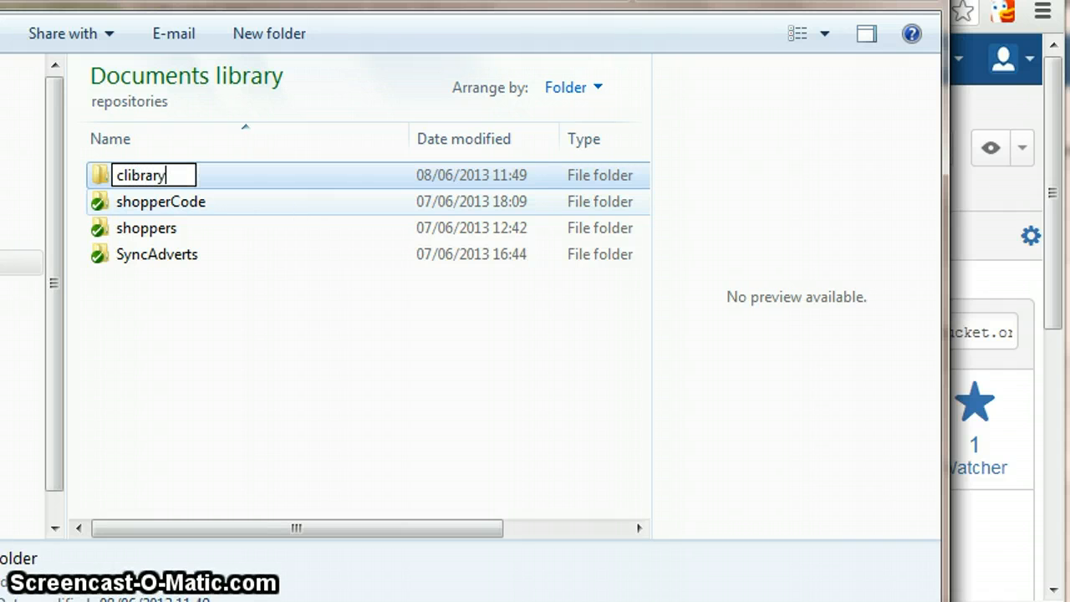
{"action": "key", "text": "Return"}
{"action": "left_click", "coordinate": [279, 174]}
Launch Hg Workbench from the clibrary folder and move its window so that the Repository Registry is in view
{"action": "left_click", "coordinate": [136, 183]}
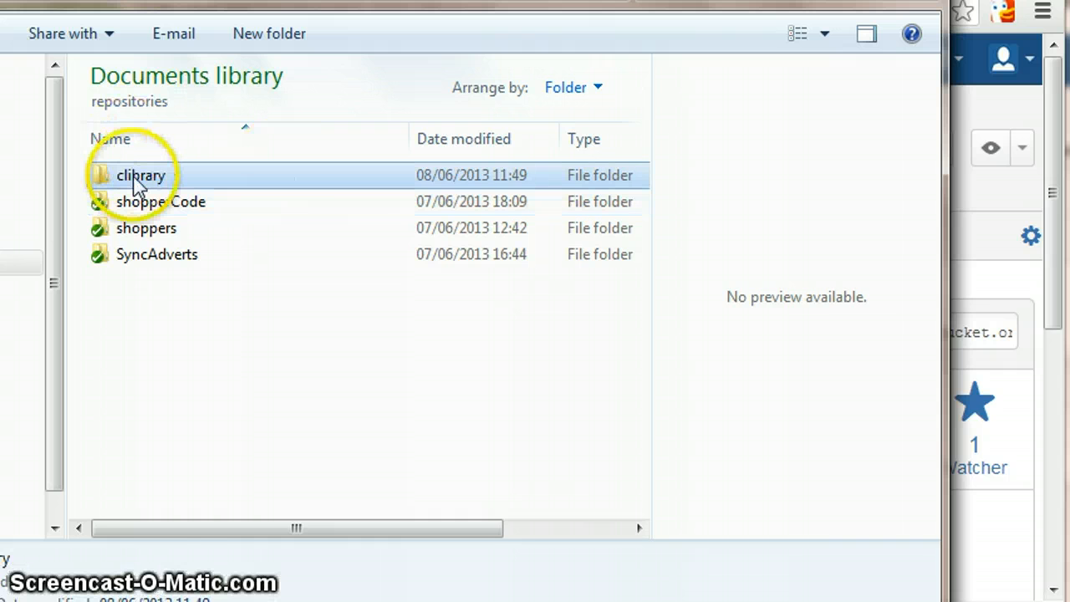
{"action": "right_click", "coordinate": [138, 179]}
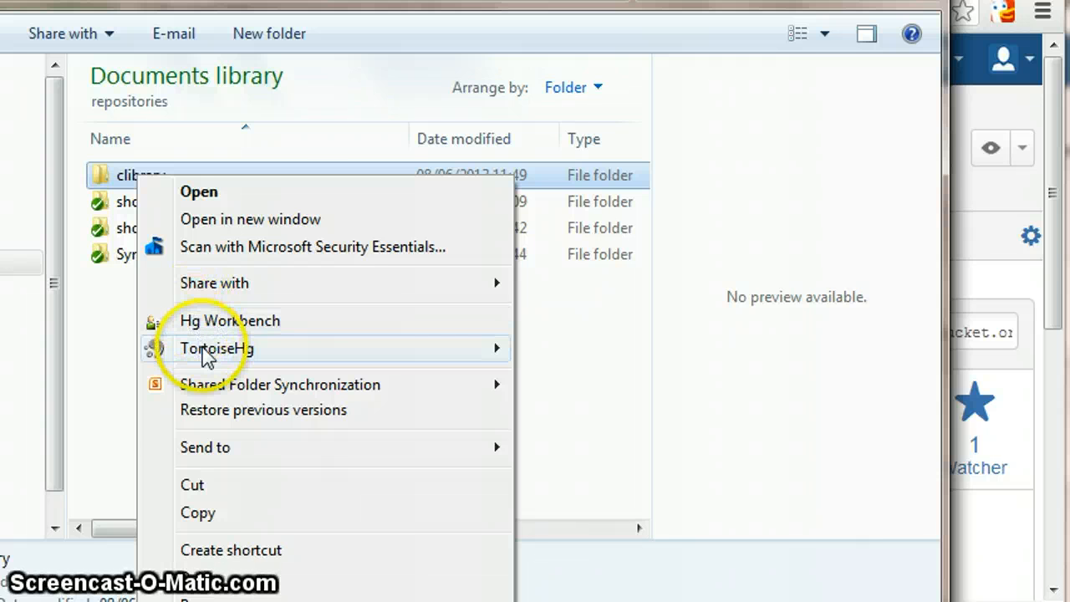
{"action": "mouse_move", "coordinate": [207, 355]}
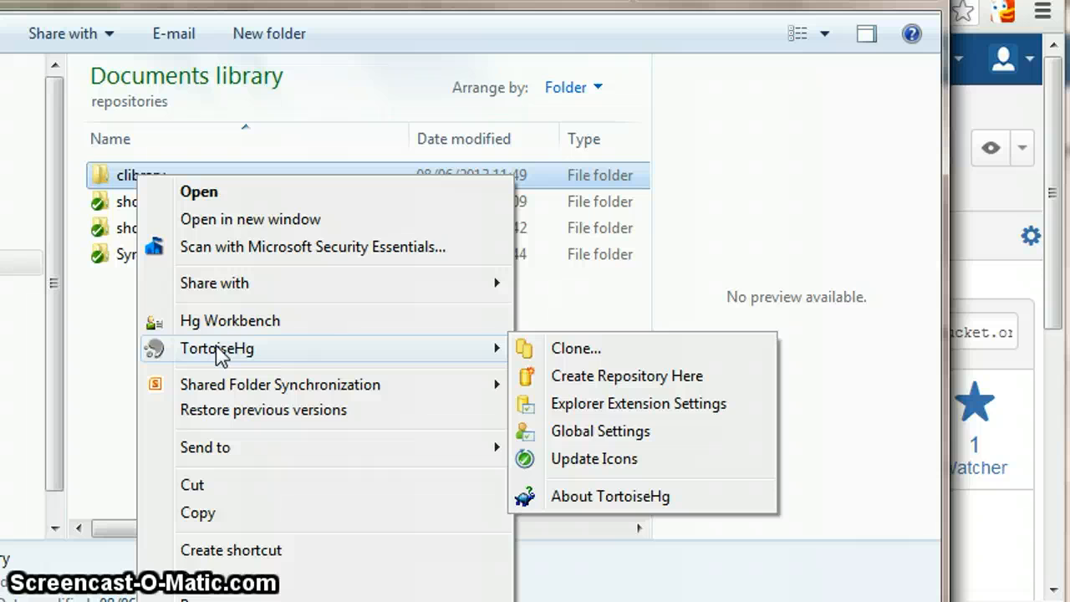
{"action": "left_click", "coordinate": [217, 328]}
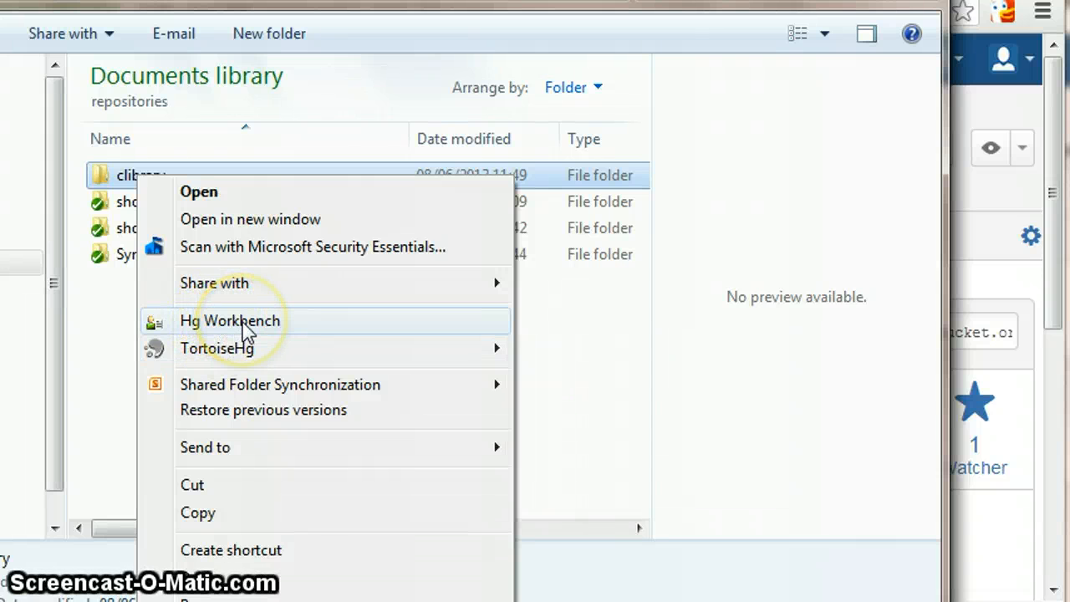
{"action": "left_click", "coordinate": [248, 323]}
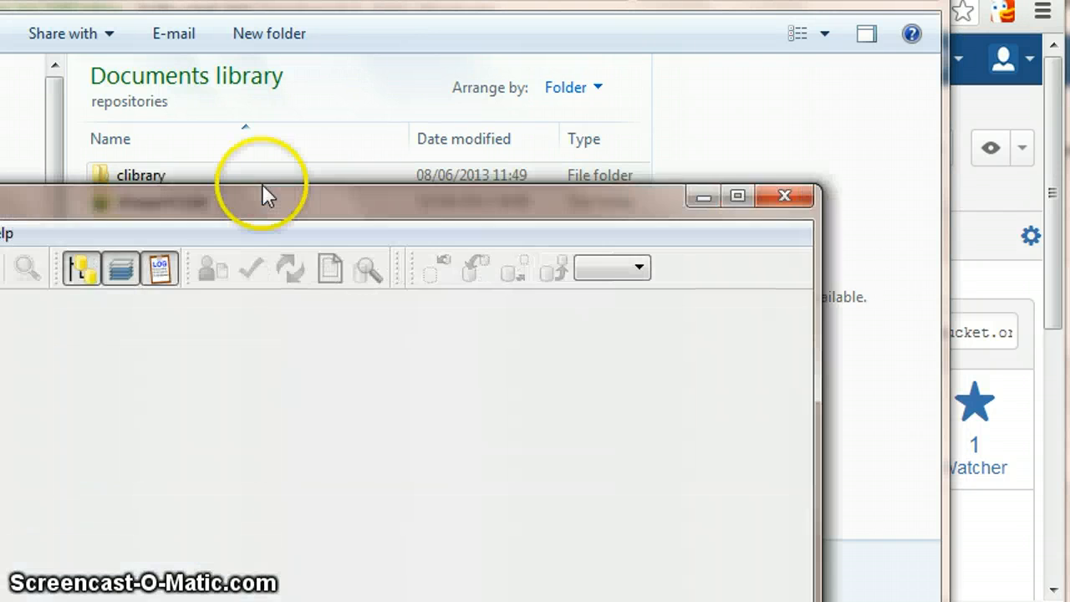
{"action": "left_click_drag", "start_coordinate": [262, 193], "coordinate": [358, 12]}
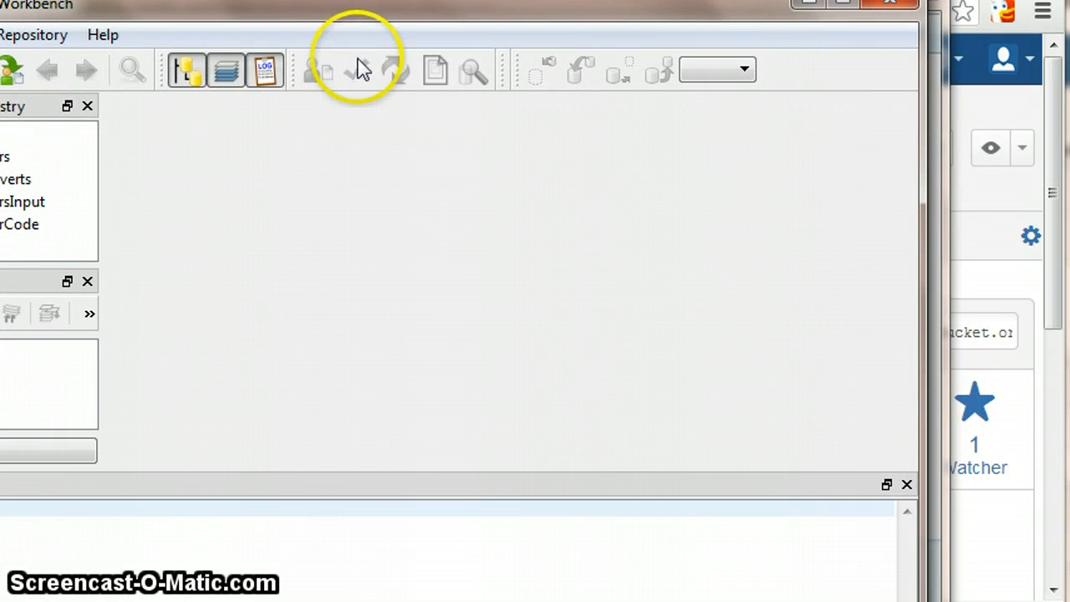
{"action": "left_click", "coordinate": [210, 180]}
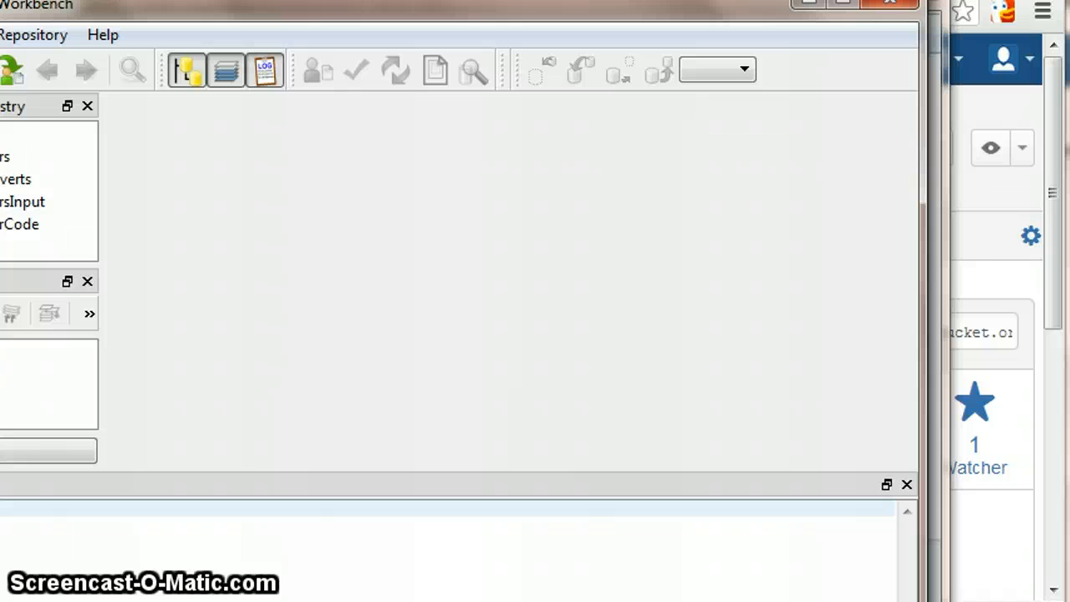
{"action": "left_click_drag", "start_coordinate": [0, 8], "coordinate": [38, 17]}
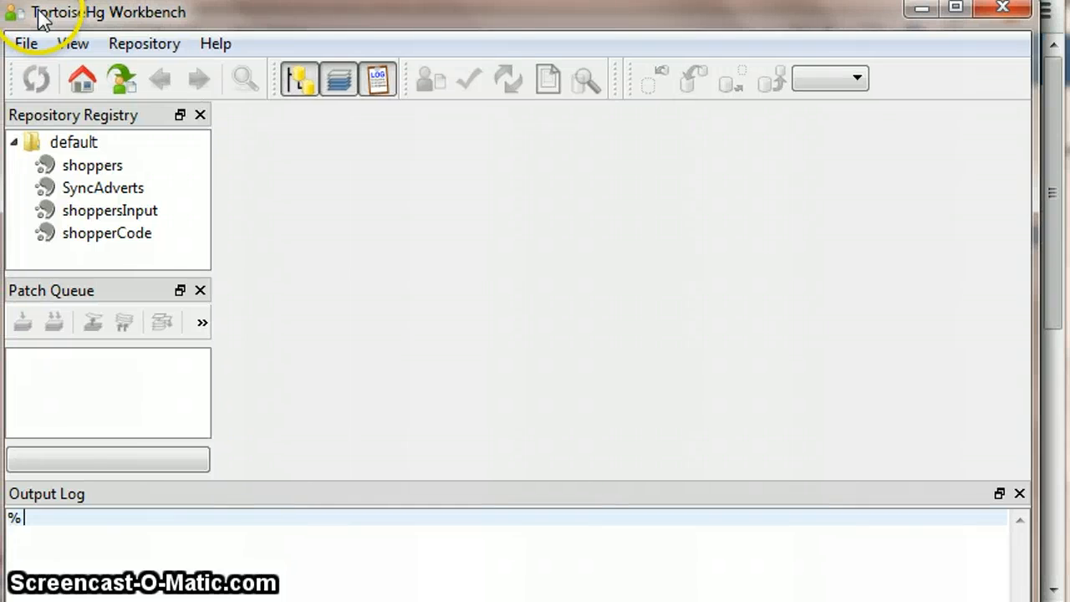
{"action": "left_click", "coordinate": [292, 255]}
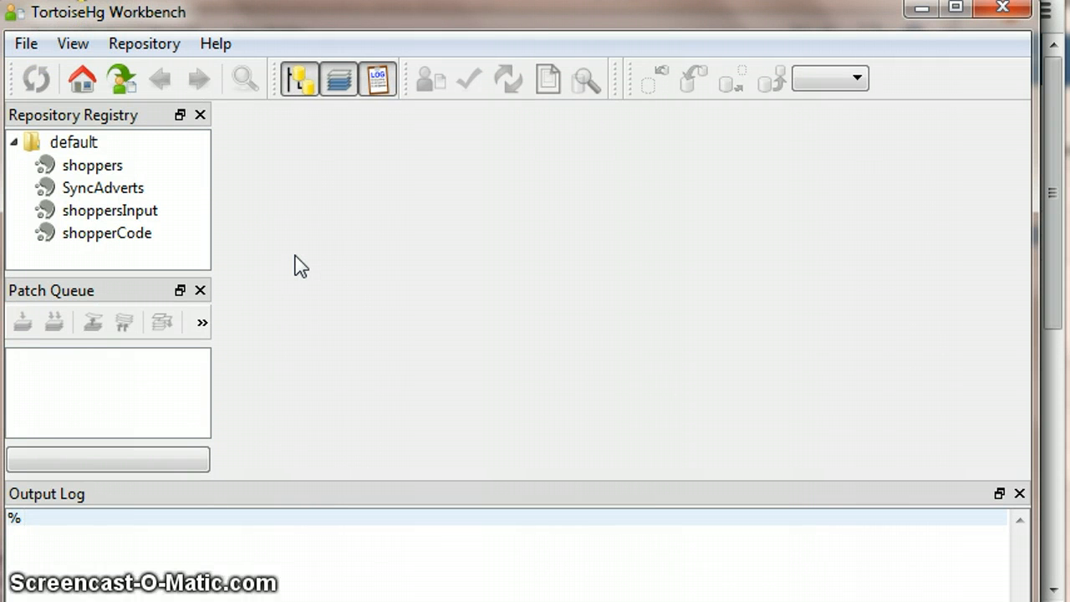
Open the TortoiseHg global settings and move the dialog so that its commit options are fully in view
{"action": "left_click", "coordinate": [26, 44]}
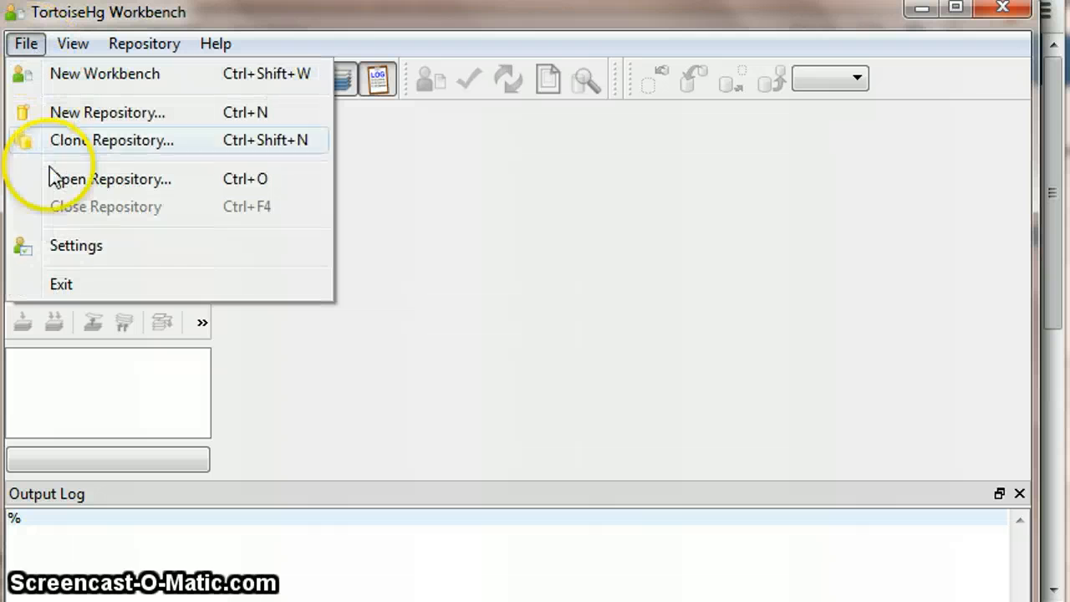
{"action": "left_click", "coordinate": [92, 248]}
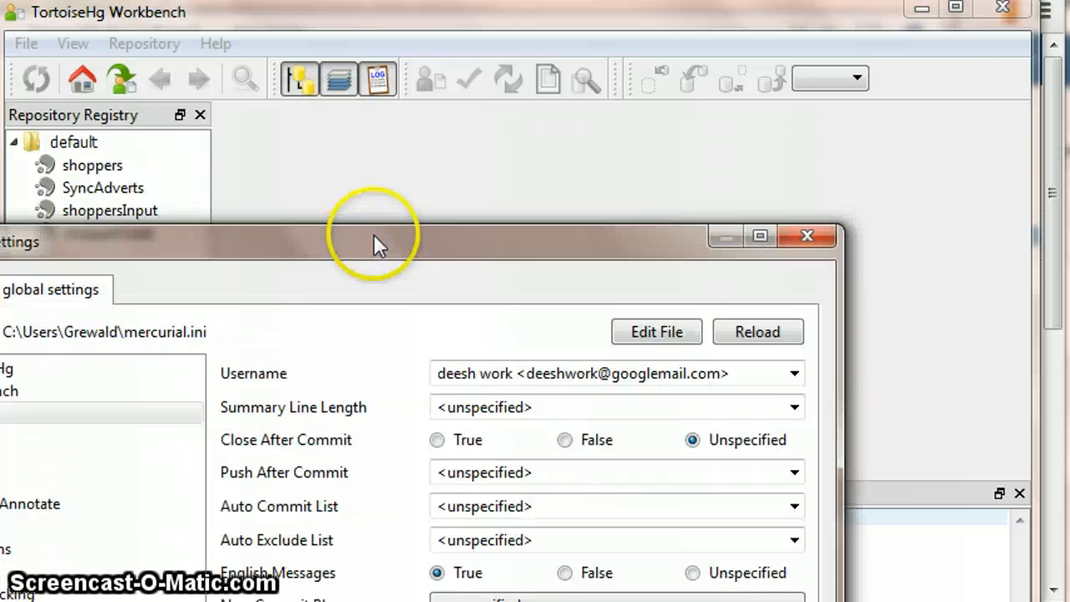
{"action": "left_click_drag", "start_coordinate": [375, 244], "coordinate": [498, 21]}
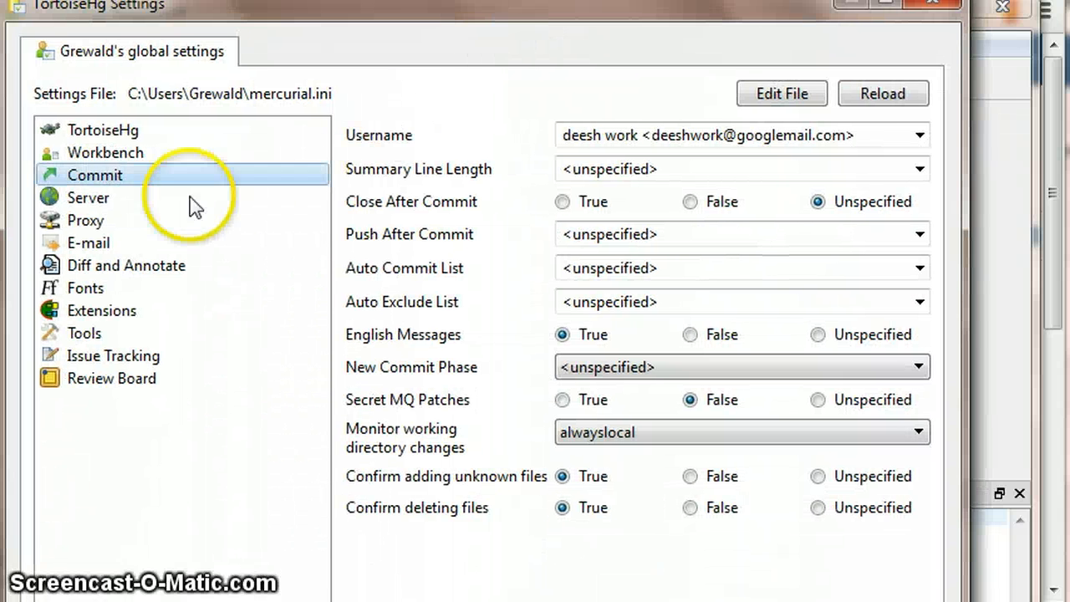
Remove the space between the two words of the name in the commit settings' Username
{"action": "left_click", "coordinate": [117, 177]}
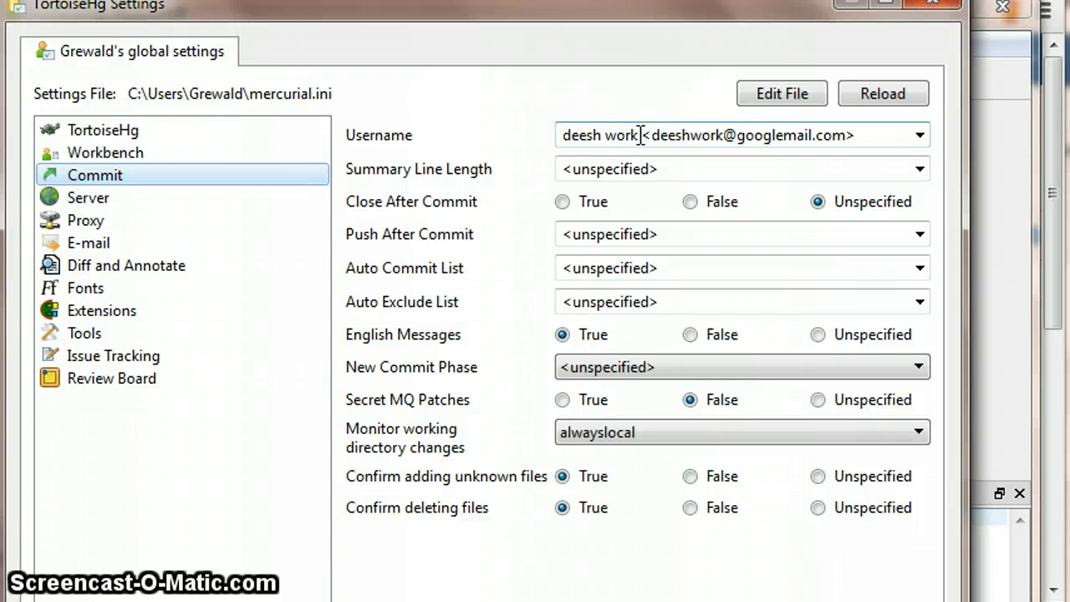
{"action": "left_click", "coordinate": [611, 136]}
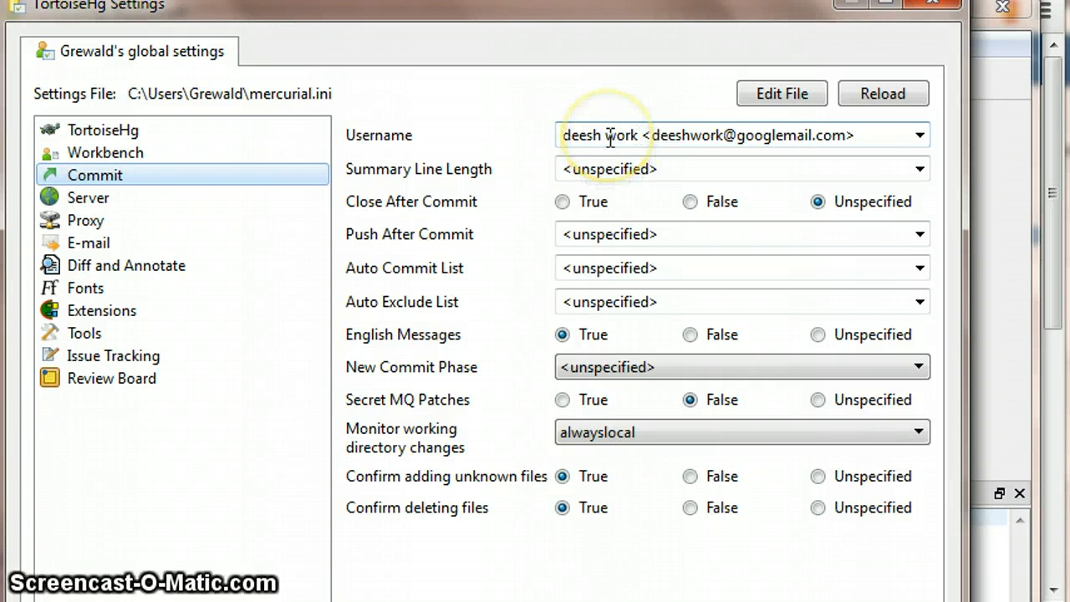
{"action": "left_click", "coordinate": [610, 137]}
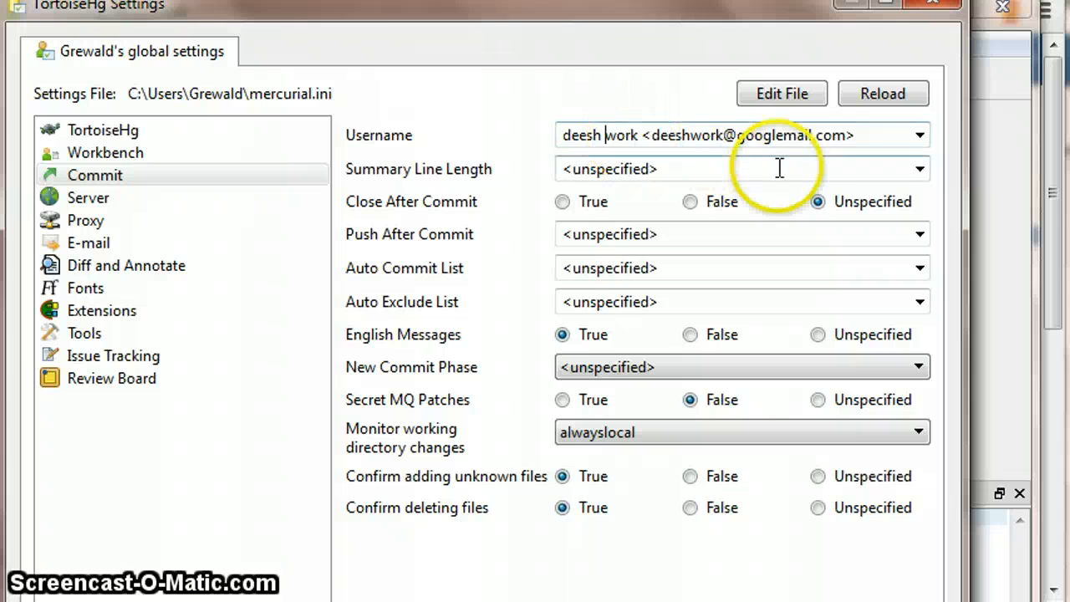
{"action": "key", "text": "BackSpace"}
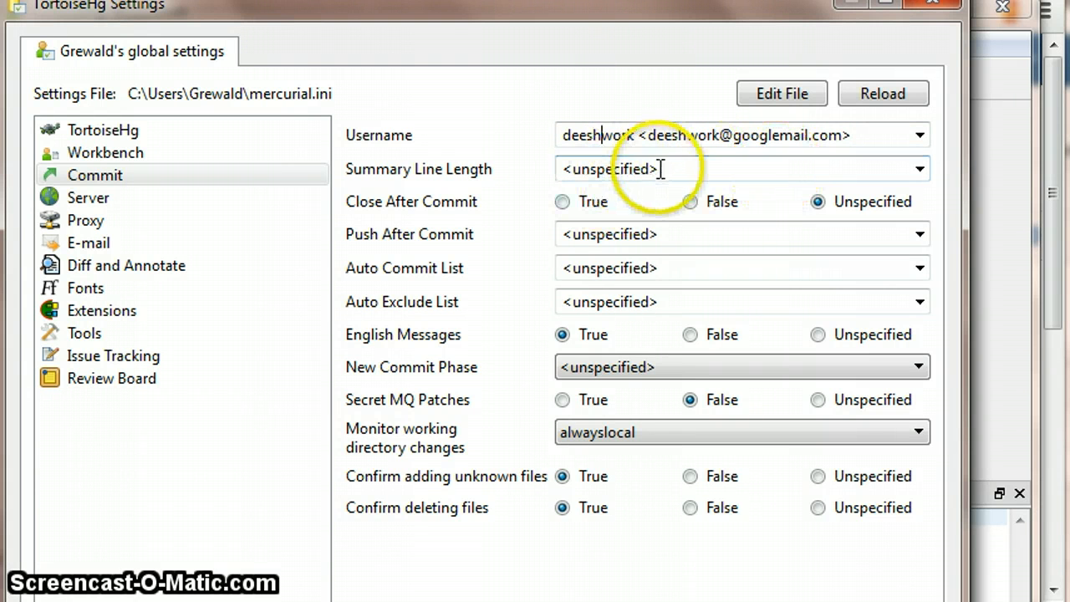
{"action": "left_click", "coordinate": [201, 175]}
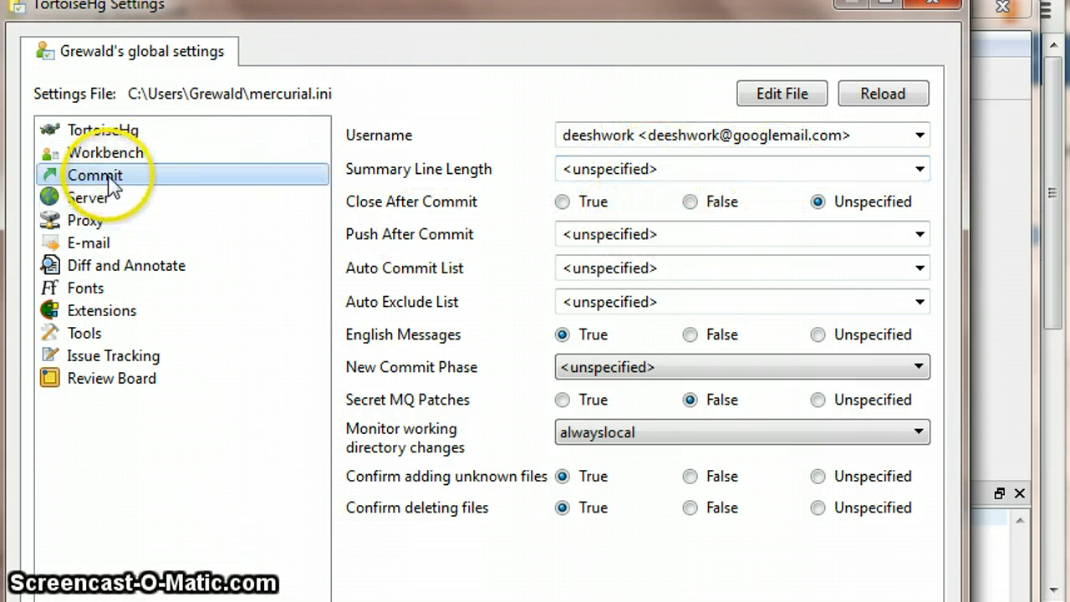
{"action": "left_click", "coordinate": [110, 178]}
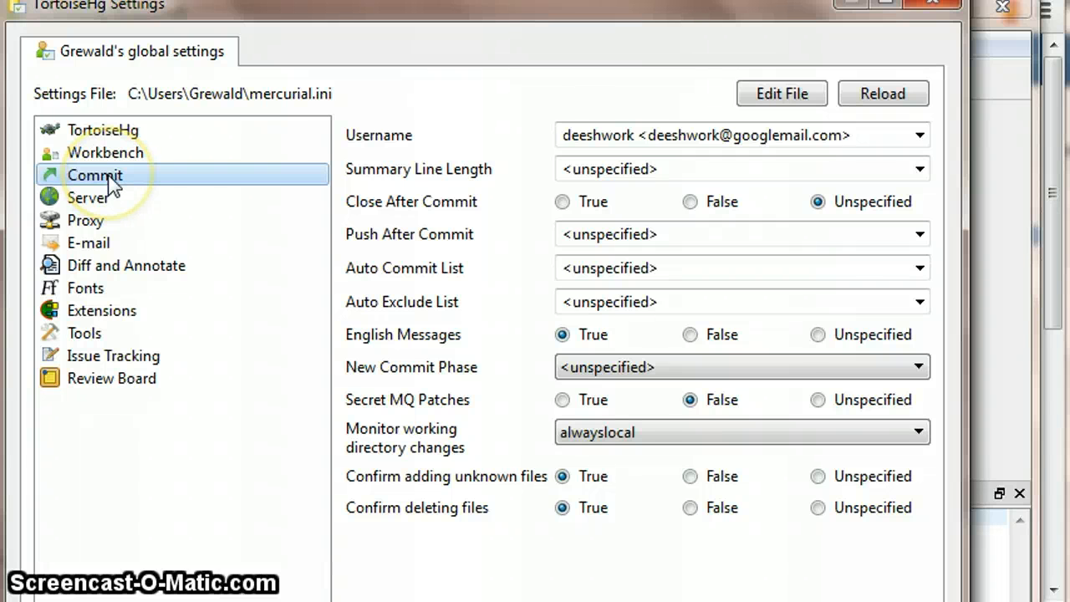
Choose kdiff3 as the three-way merge tool in the general TortoiseHg settings, and close the settings and the Workbench
{"action": "left_click", "coordinate": [107, 136]}
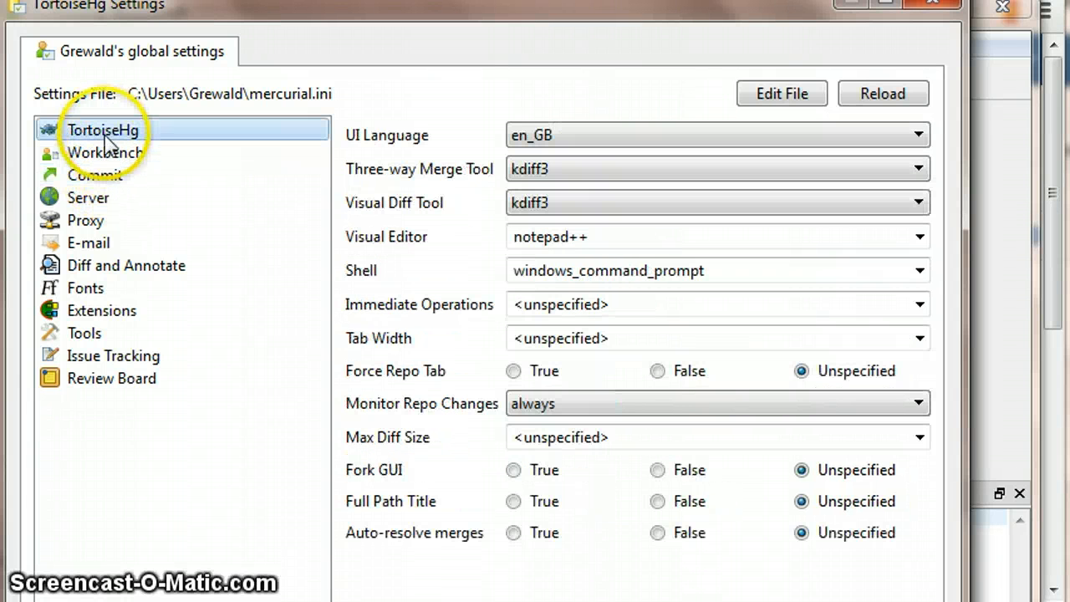
{"action": "left_click", "coordinate": [677, 174]}
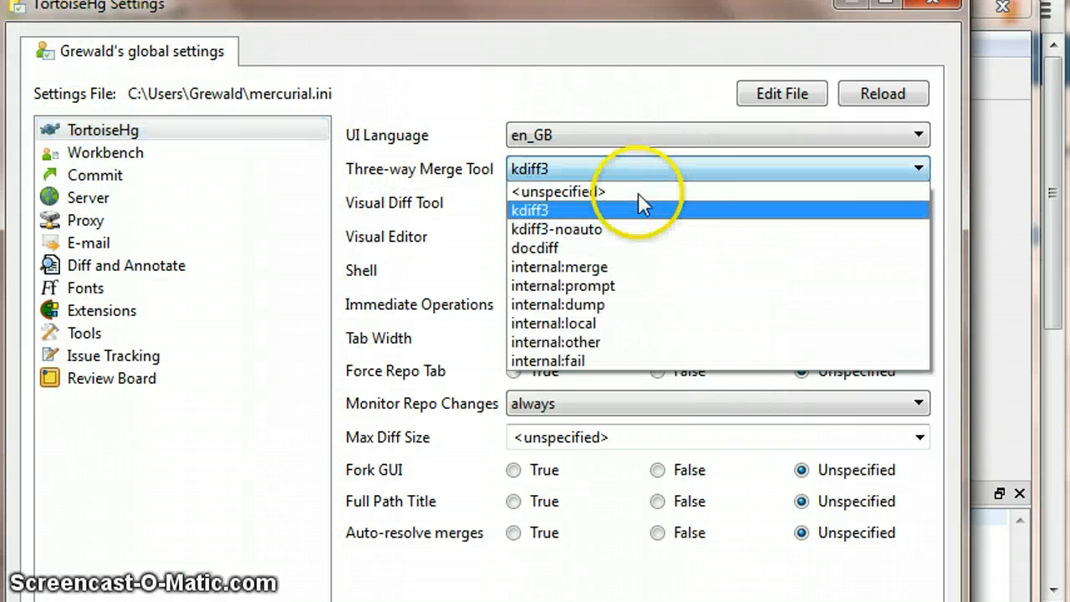
{"action": "left_click", "coordinate": [520, 208]}
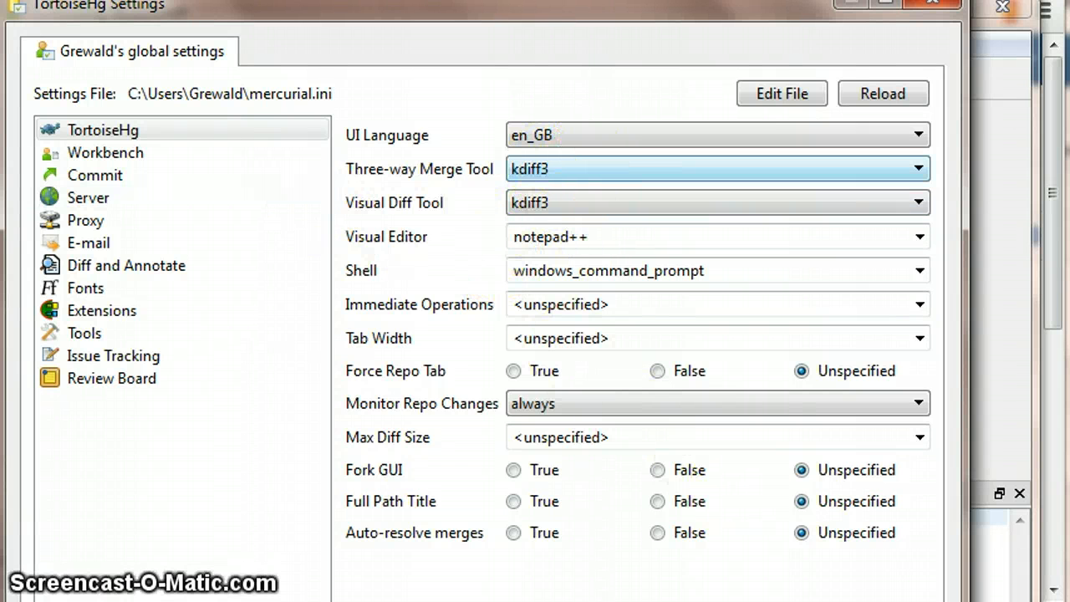
{"action": "key", "text": "Escape"}
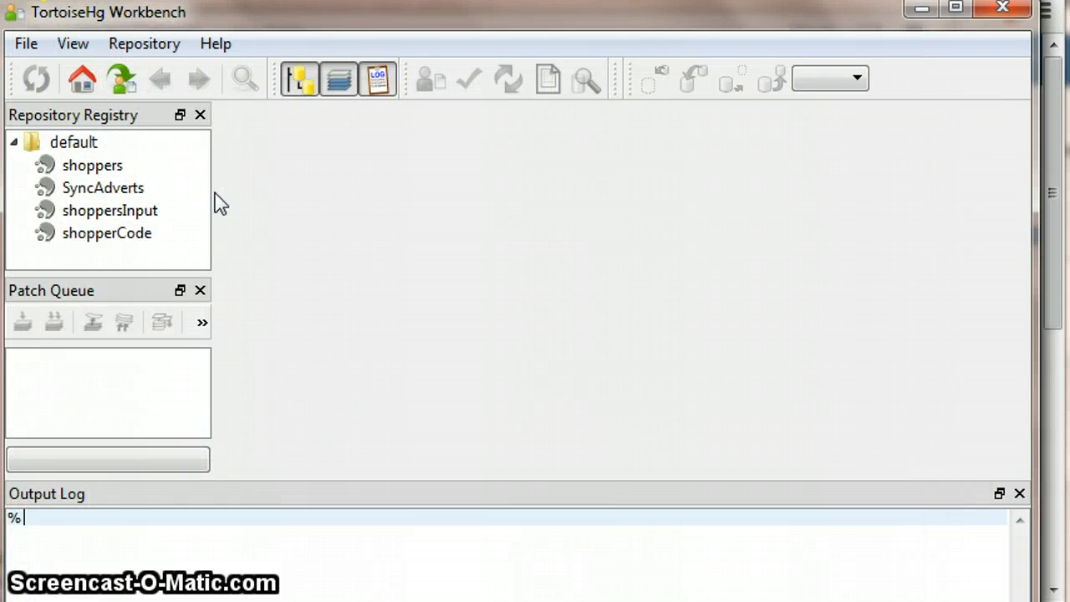
{"action": "left_click", "coordinate": [1004, 13]}
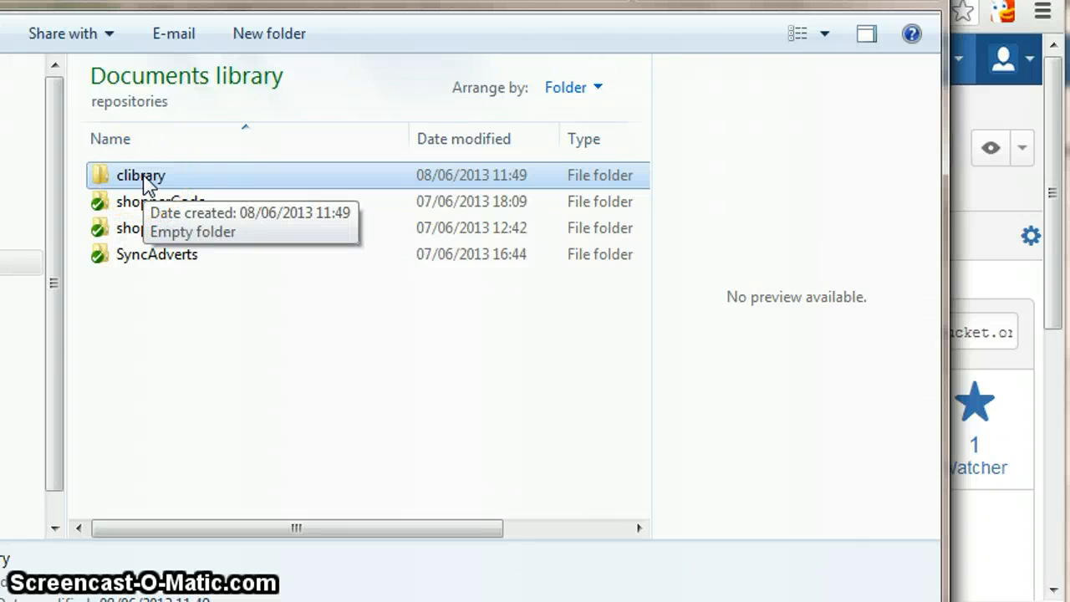
Start a TortoiseHg clone from the clibrary folder
{"action": "right_click", "coordinate": [143, 184]}
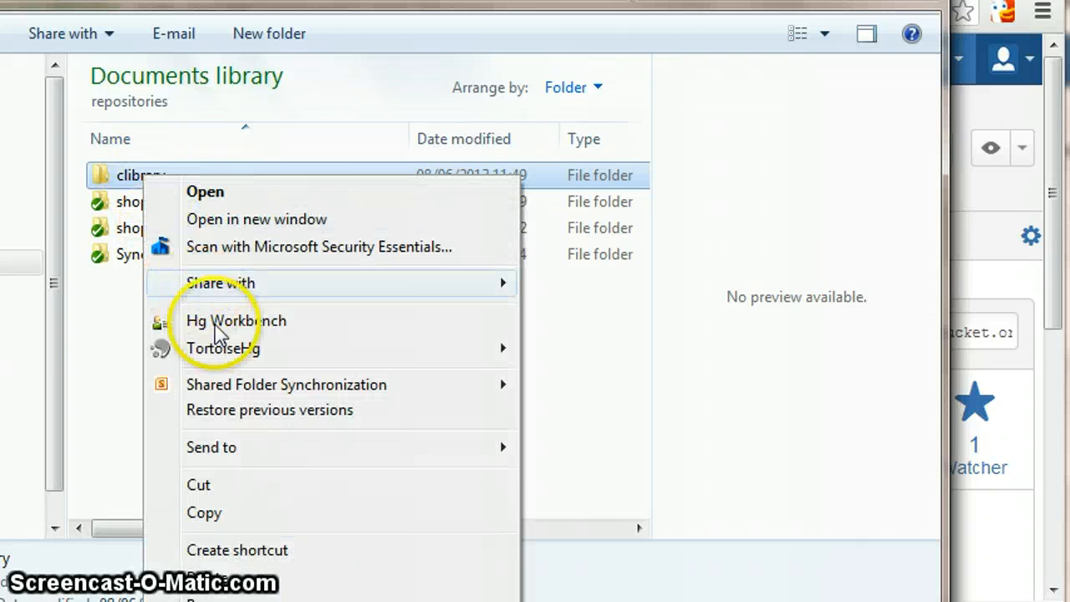
{"action": "mouse_move", "coordinate": [201, 360]}
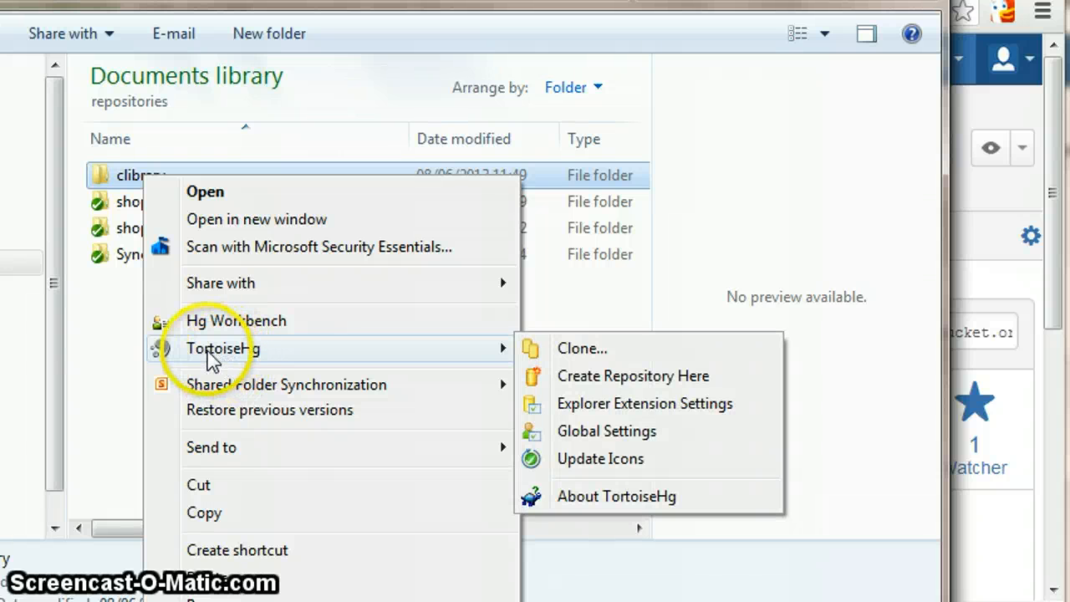
{"action": "left_click", "coordinate": [604, 350]}
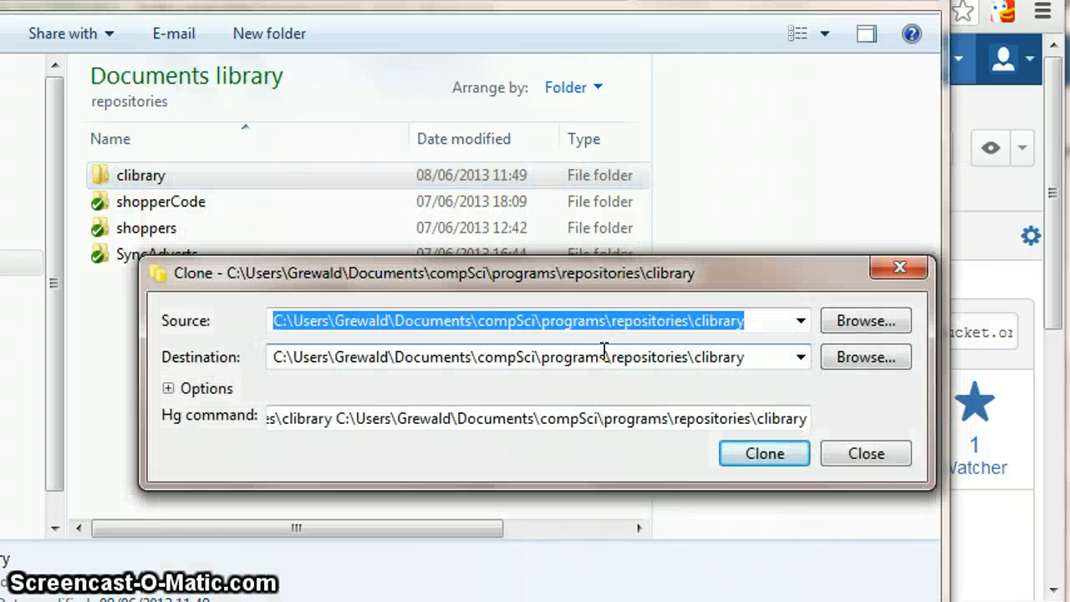
Switch to Bitbucket in the browser and view the source files of the C Data structures fork, returning to its overview
{"action": "key", "text": "alt+Tab"}
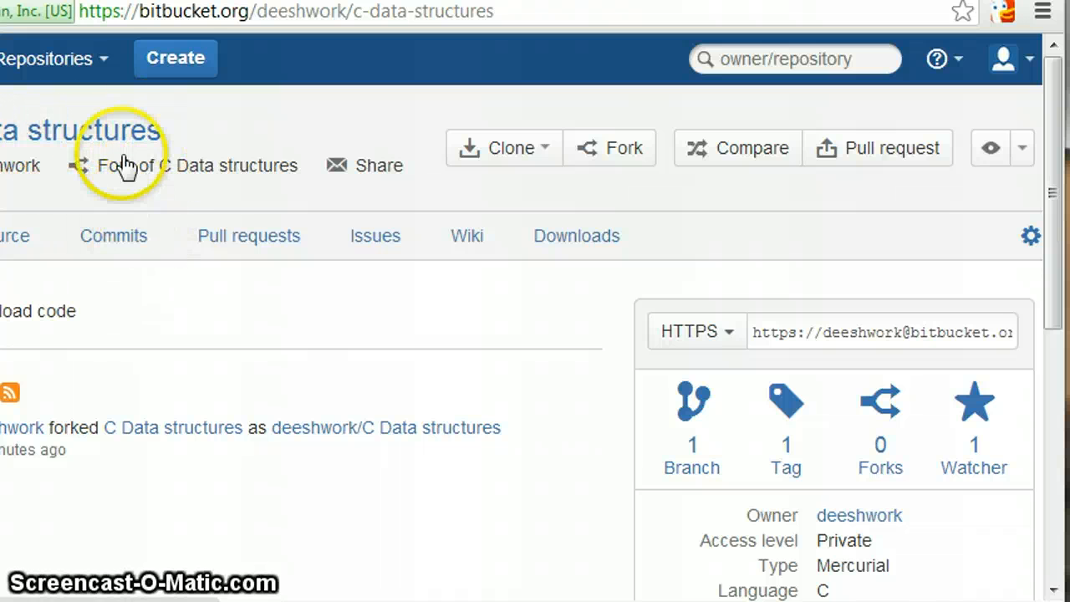
{"action": "left_click", "coordinate": [765, 336]}
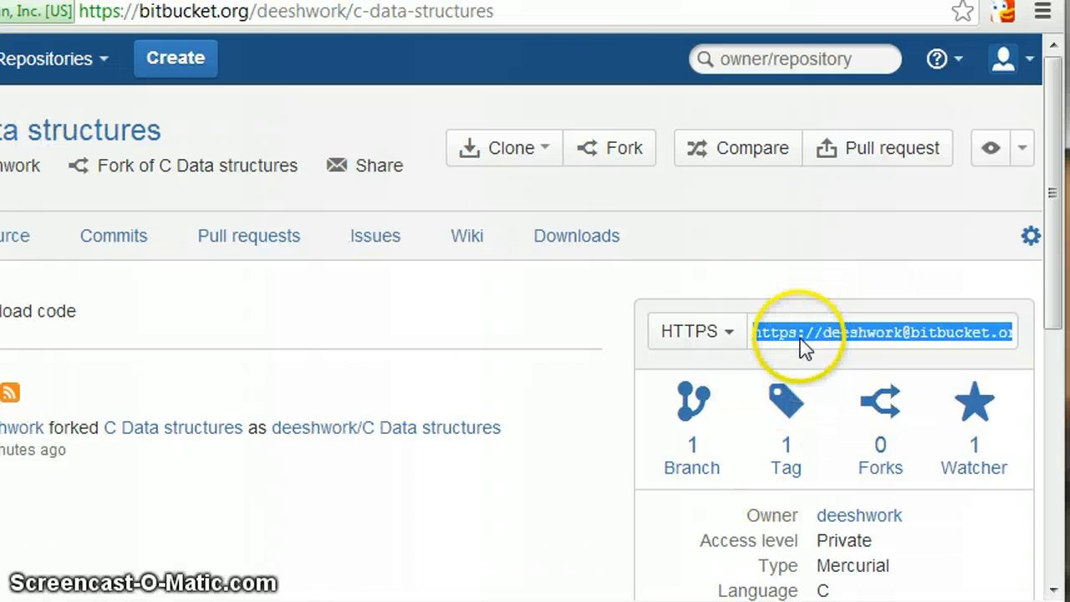
{"action": "left_click", "coordinate": [21, 243]}
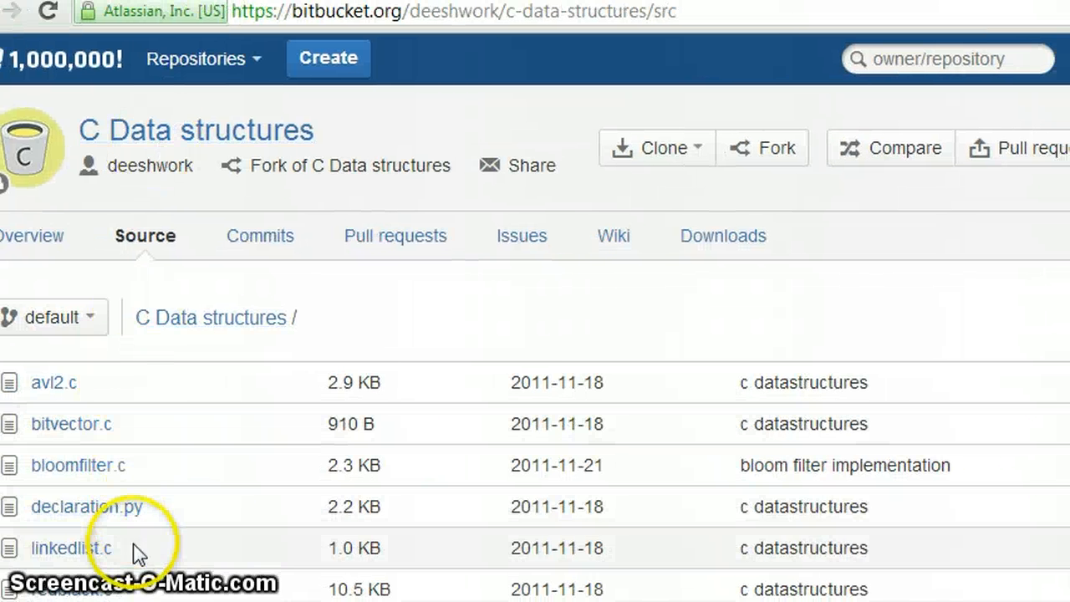
{"action": "left_click", "coordinate": [38, 244]}
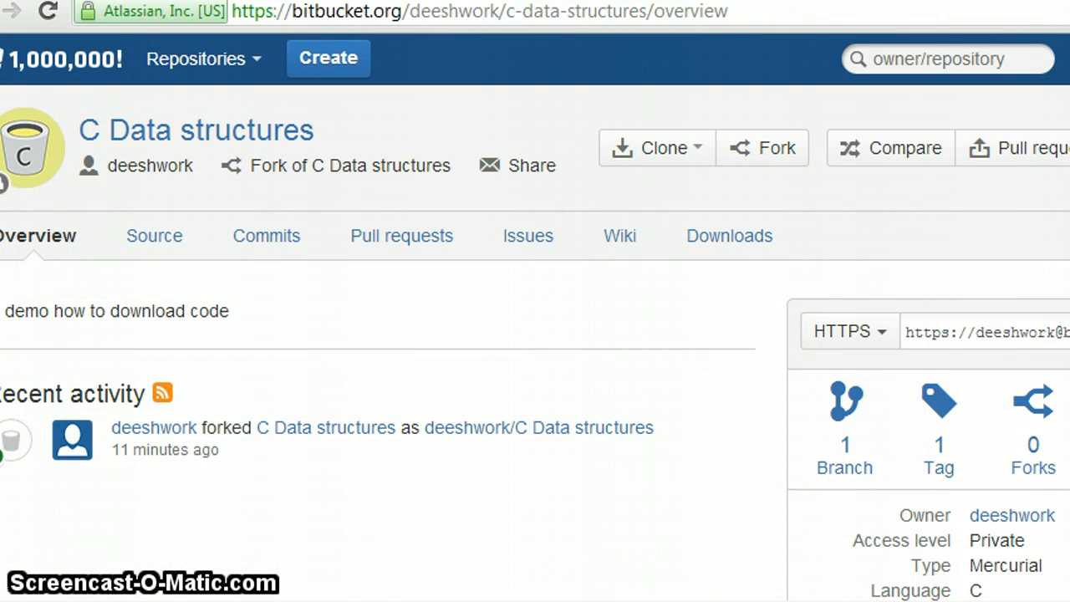
Copy the HTTPS clone URL of the C Data structures fork from its overview page
{"action": "left_click", "coordinate": [1033, 334]}
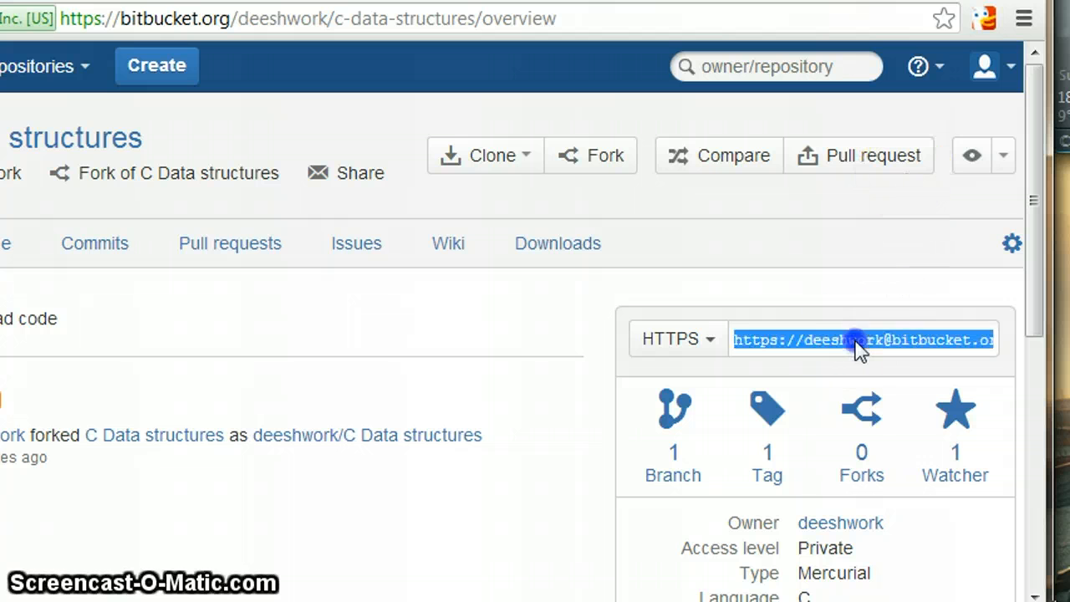
{"action": "right_click", "coordinate": [859, 350]}
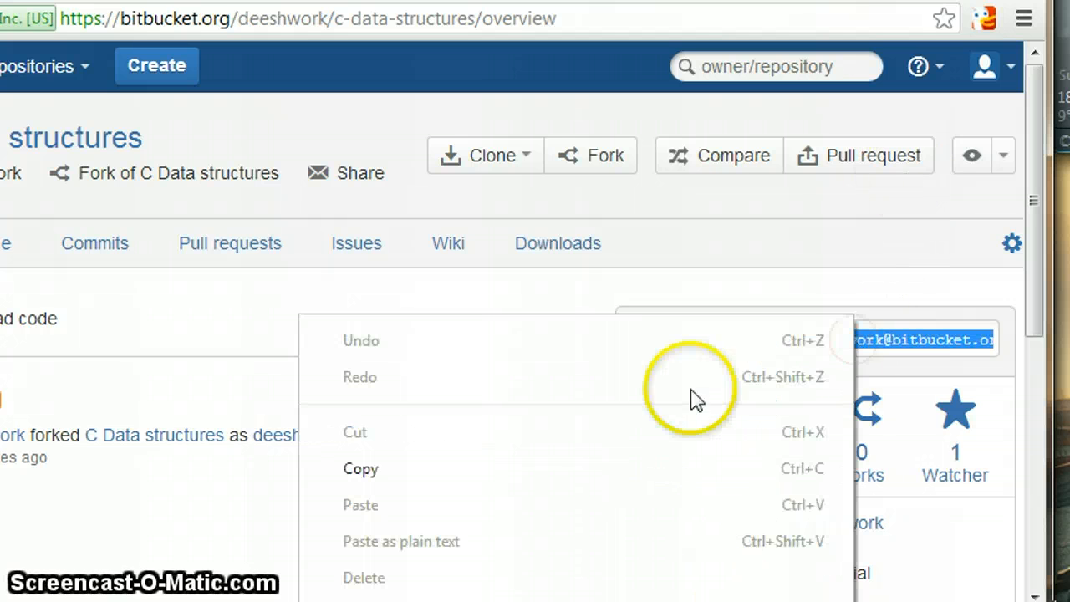
{"action": "left_click", "coordinate": [389, 470]}
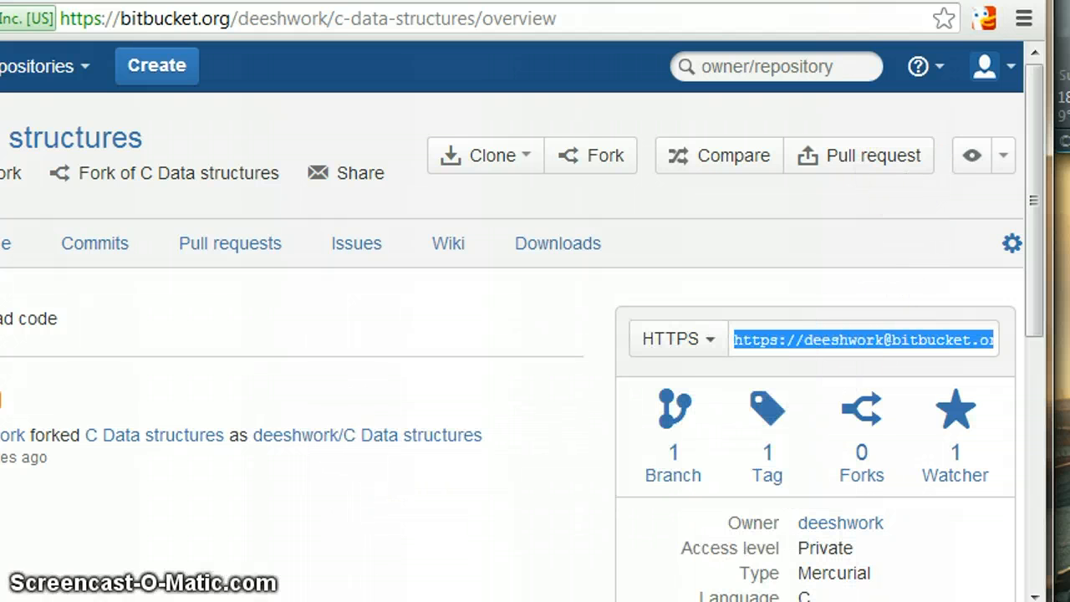
Switch to the TortoiseHg Clone dialog and clone from the copied URL to destination ".", entering the account password
{"action": "key", "text": "alt+Tab"}
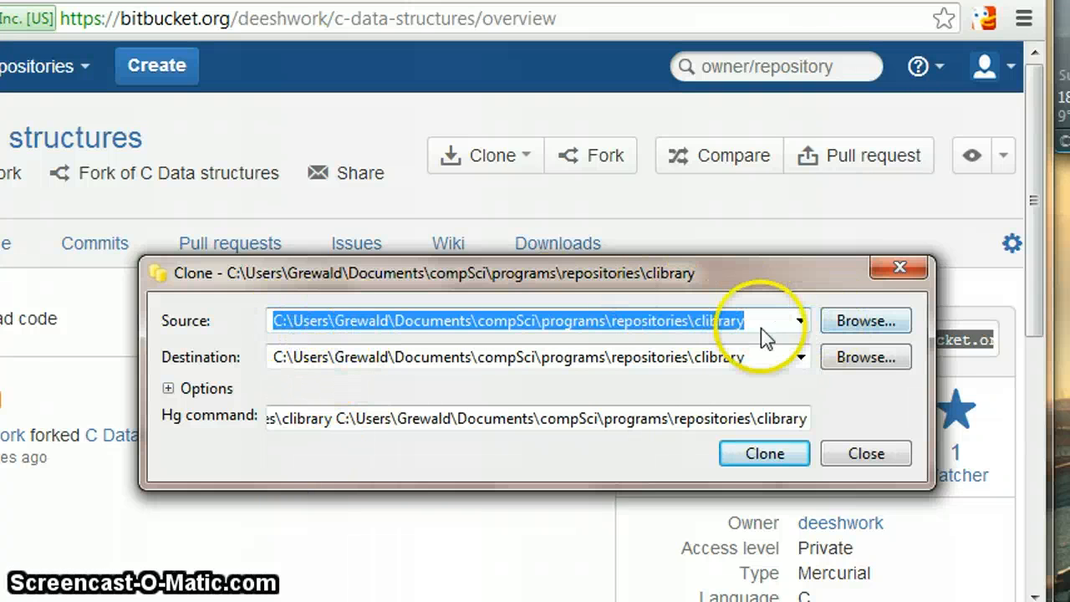
{"action": "left_click_drag", "start_coordinate": [754, 321], "coordinate": [252, 330]}
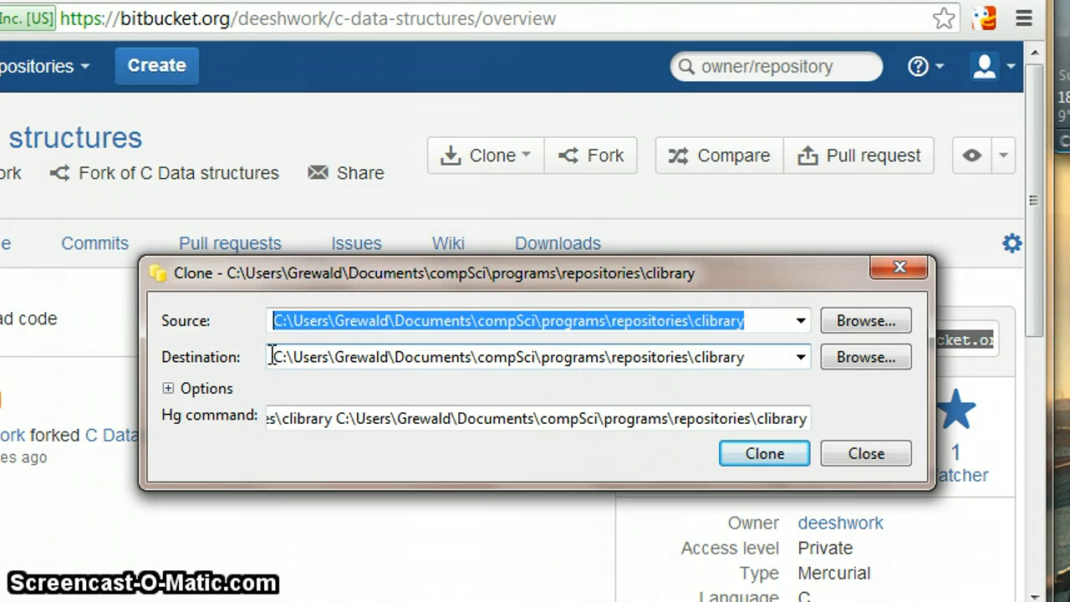
{"action": "key", "text": "ctrl+v"}
{"action": "left_click", "coordinate": [275, 357]}
{"action": "left_click", "coordinate": [764, 452]}
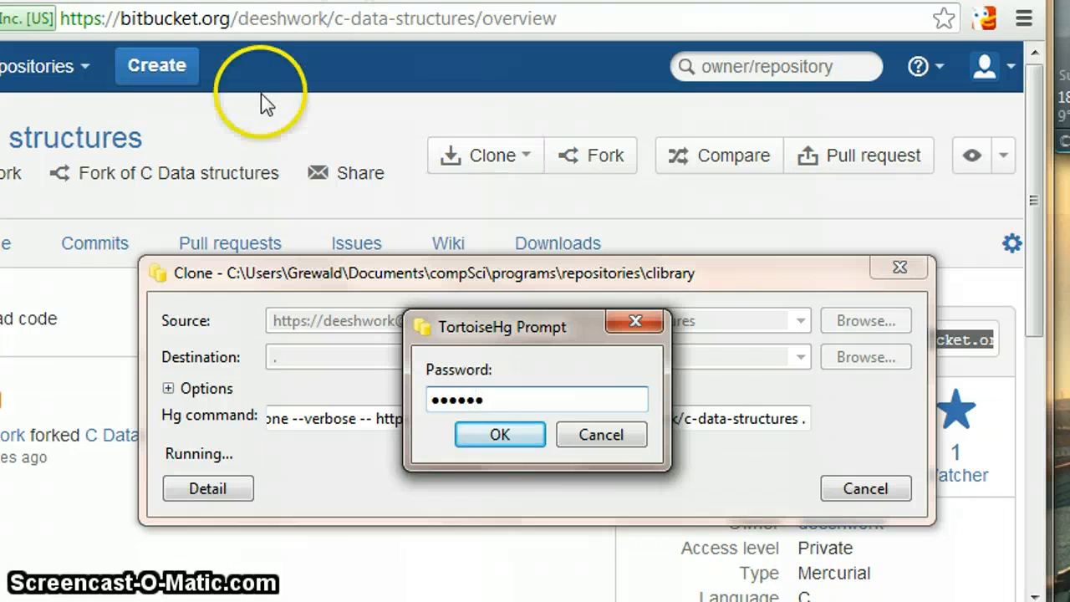
{"action": "left_click", "coordinate": [504, 435]}
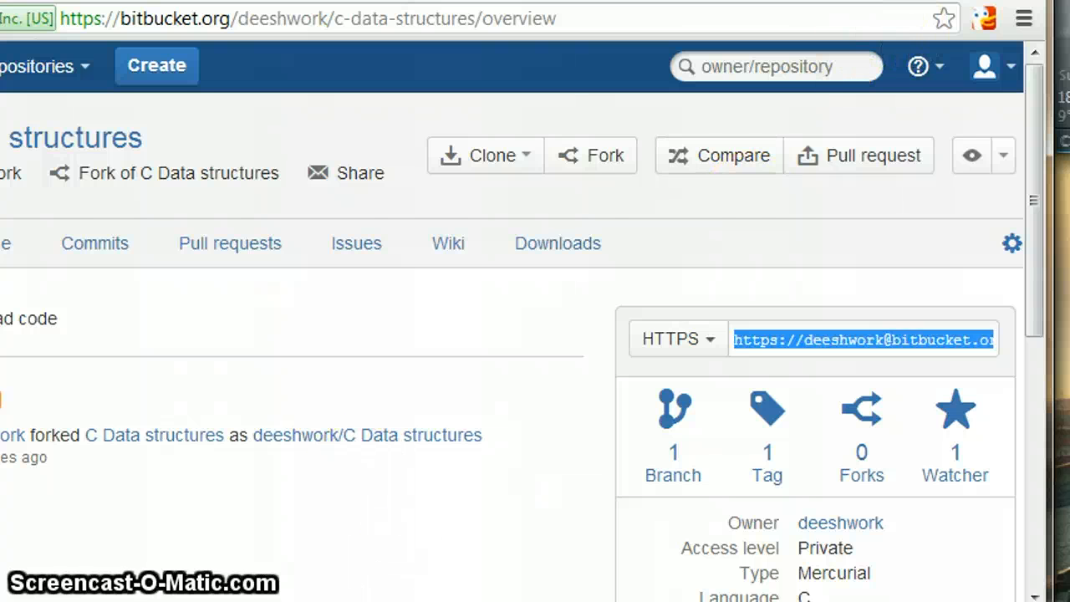
Switch to Windows Explorer and open the clibrary folder to check the cloned files and their status icons
{"action": "key", "text": "alt+Tab"}
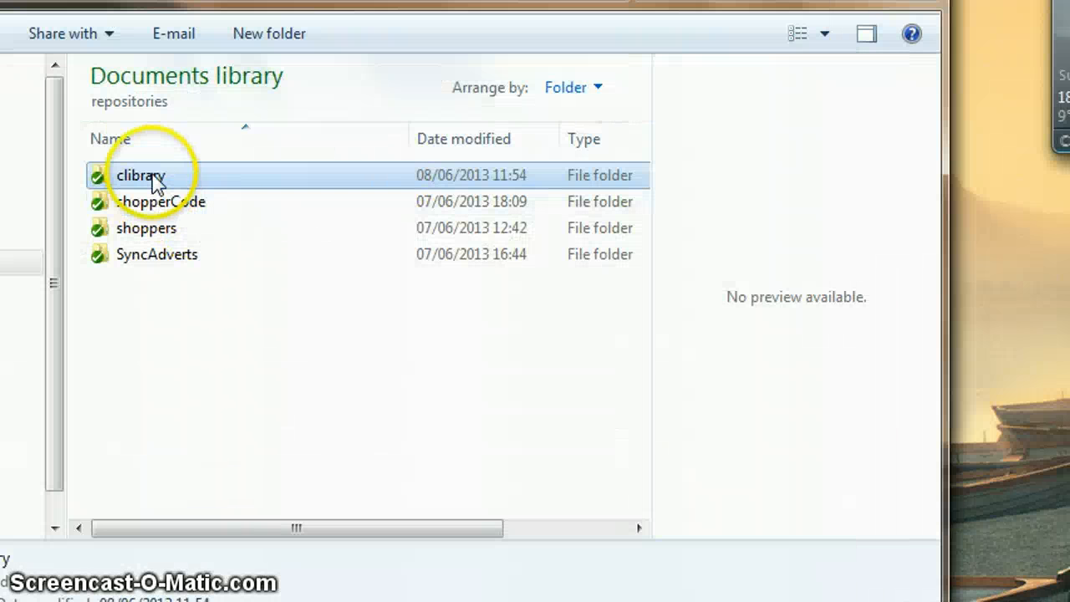
{"action": "mouse_move", "coordinate": [127, 185]}
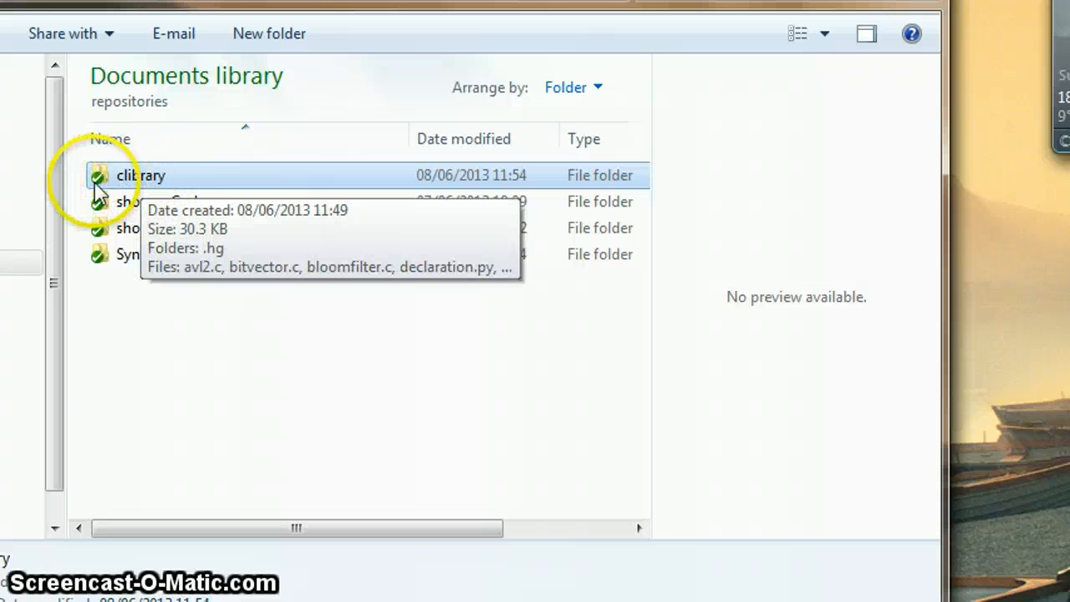
{"action": "double_click", "coordinate": [146, 186]}
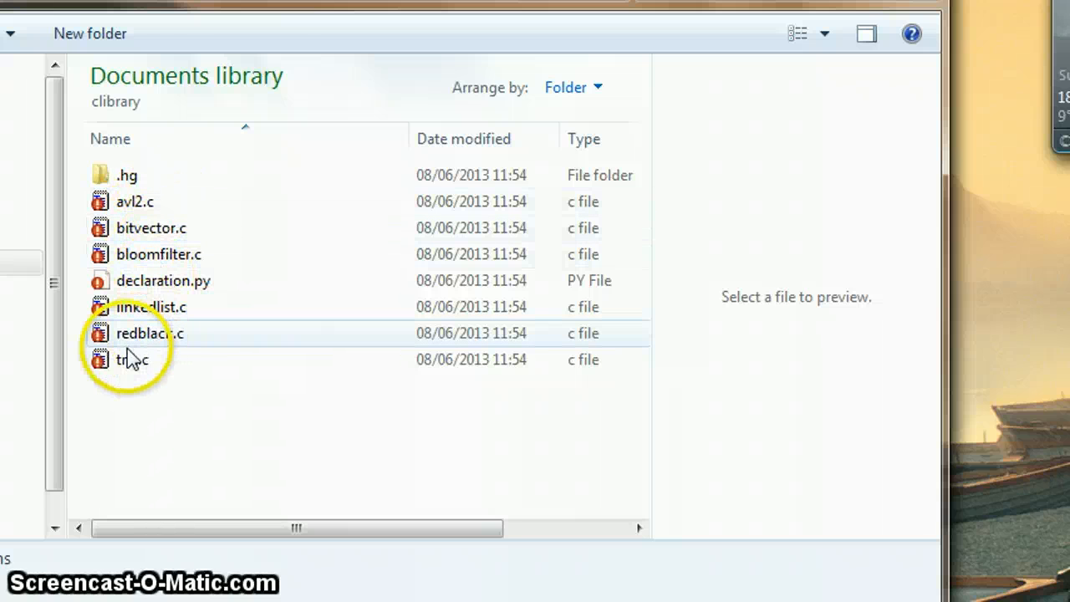
{"action": "key", "text": "BackSpace"}
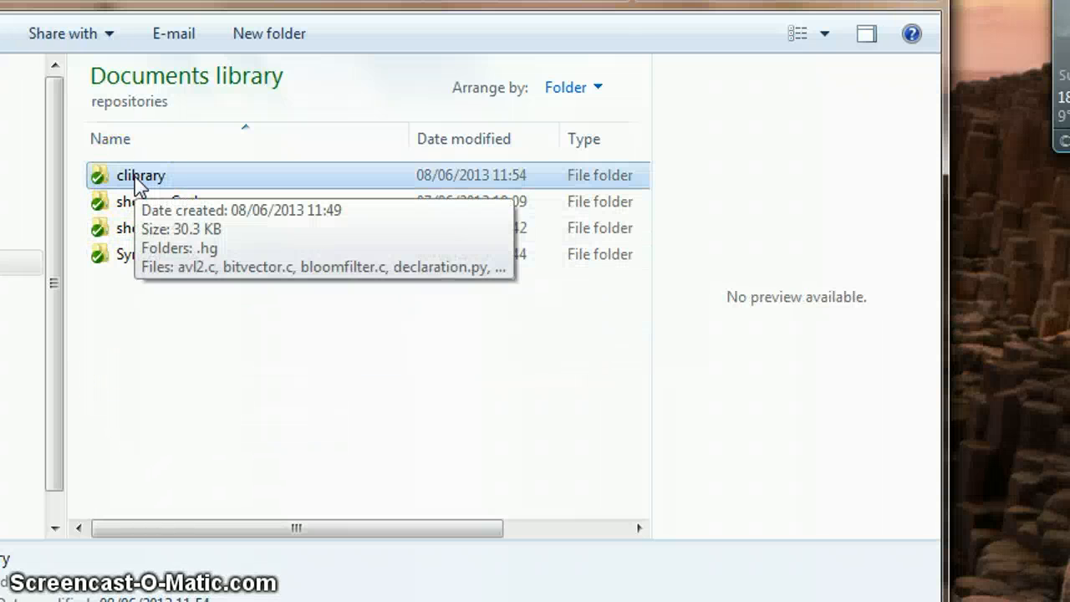
{"action": "double_click", "coordinate": [138, 182]}
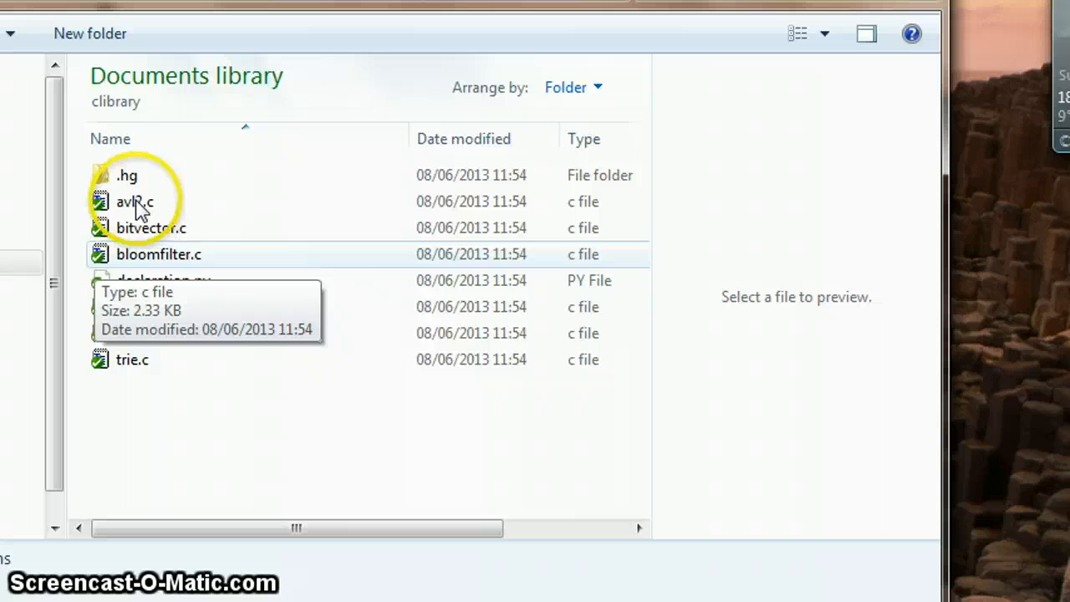
Open bitvector.c from the clibrary folder in TextPad and look through its code
{"action": "left_click", "coordinate": [127, 230]}
{"action": "right_click", "coordinate": [126, 230]}
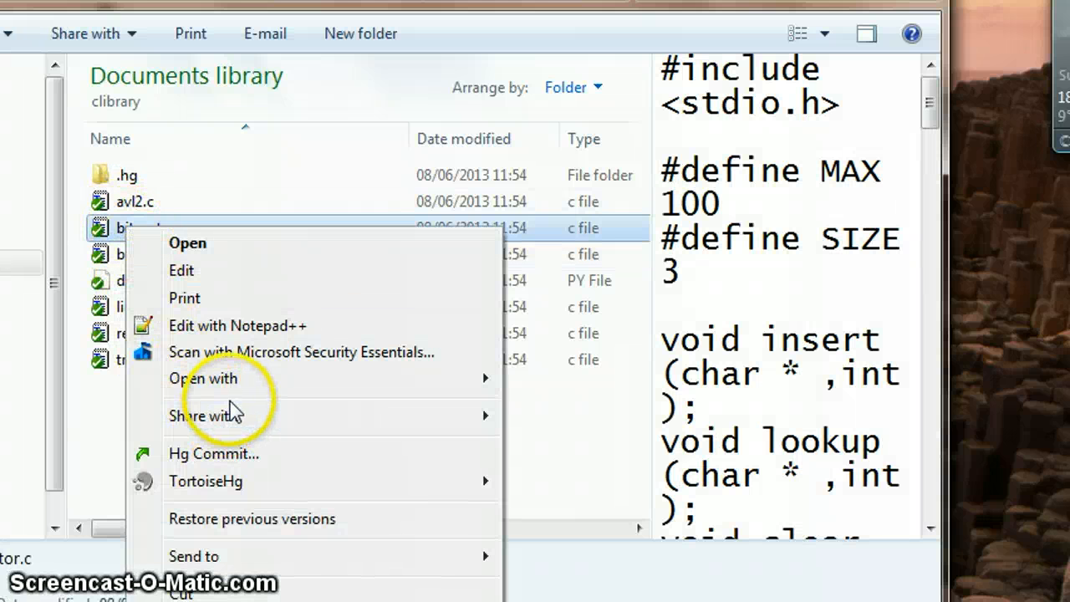
{"action": "mouse_move", "coordinate": [232, 382]}
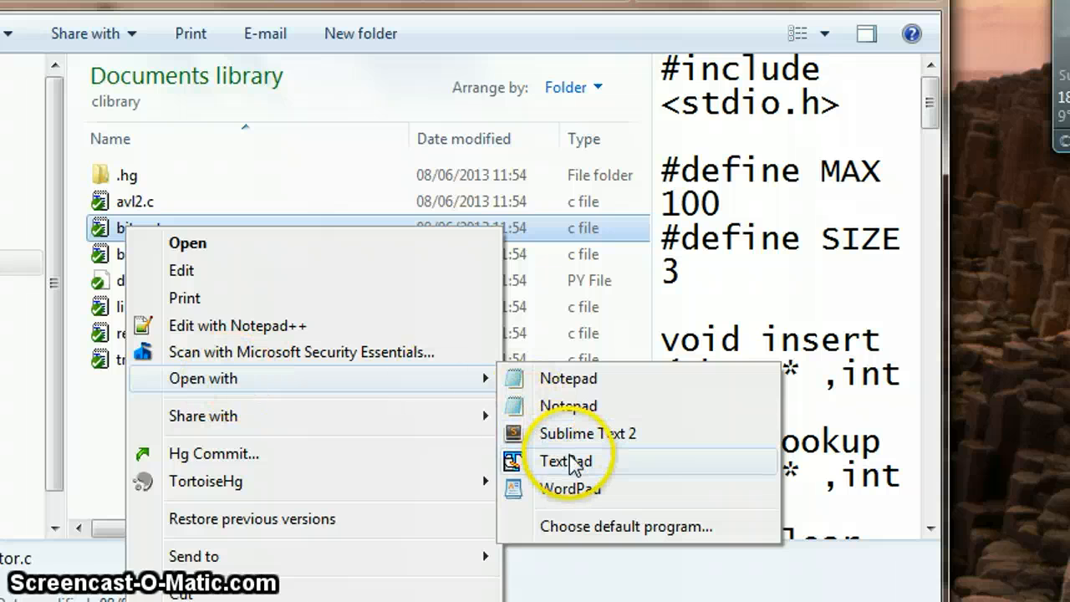
{"action": "left_click", "coordinate": [510, 461]}
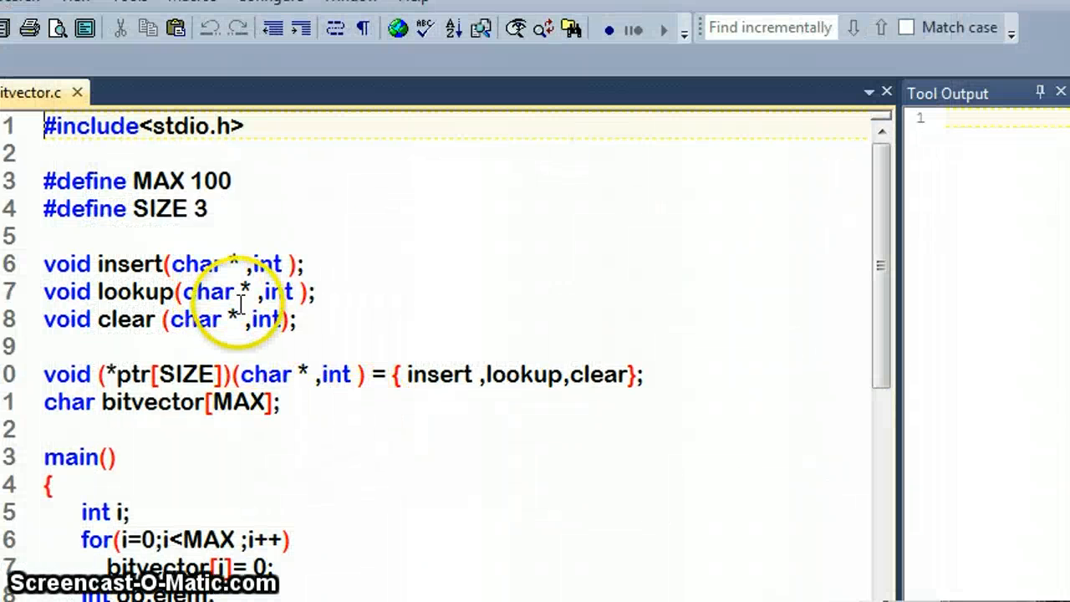
{"action": "scroll", "coordinate": [276, 447], "scroll_direction": "down", "scroll_amount": 1}
{"action": "scroll", "coordinate": [276, 447], "scroll_direction": "down", "scroll_amount": 3}
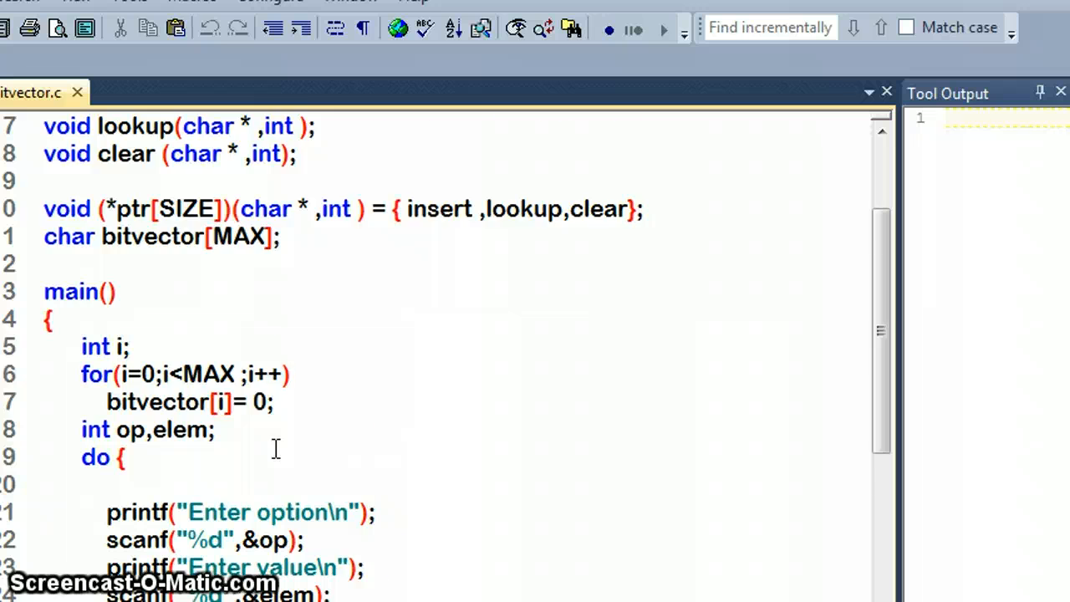